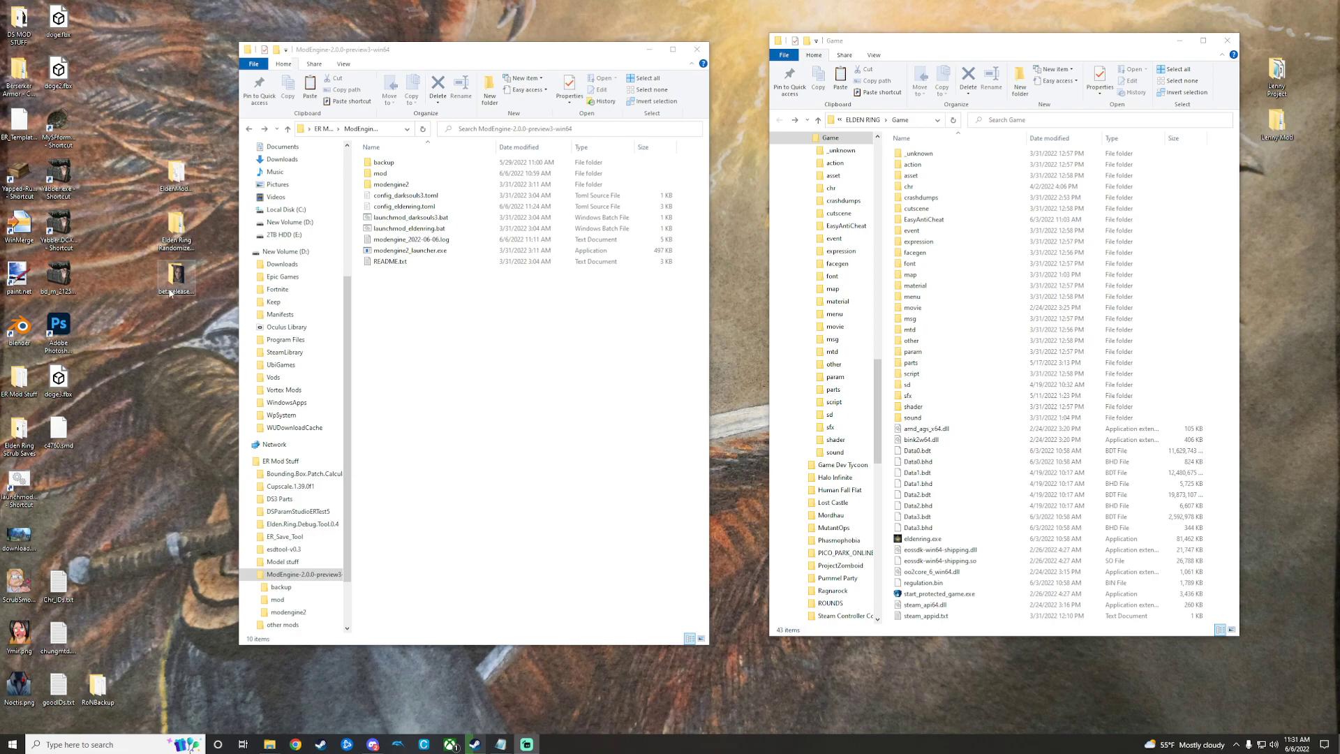
# Step: Copy the randomizer folder into ModEngine-2.0.0-preview3-win64, then select config_eldenring.toml
pyautogui.doubleClick(178, 237)
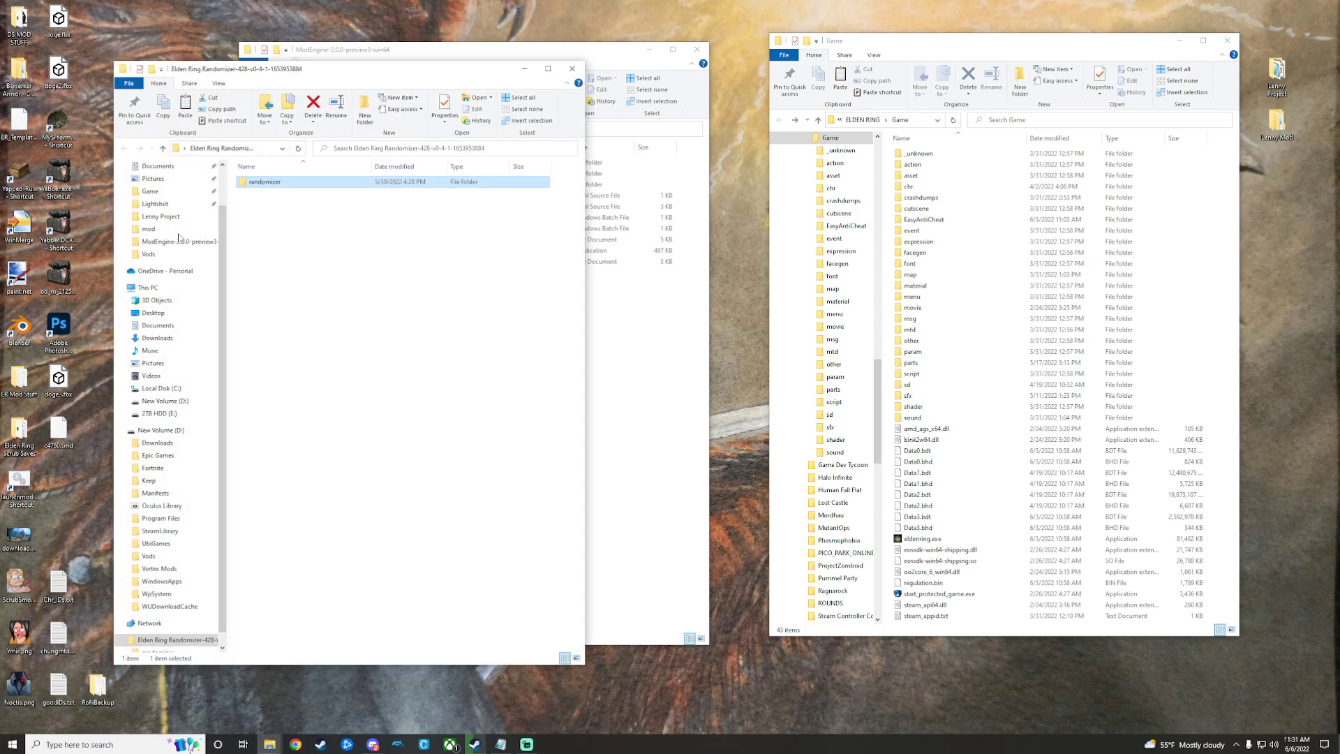
pyautogui.click(270, 183)
pyautogui.rightClick(270, 182)
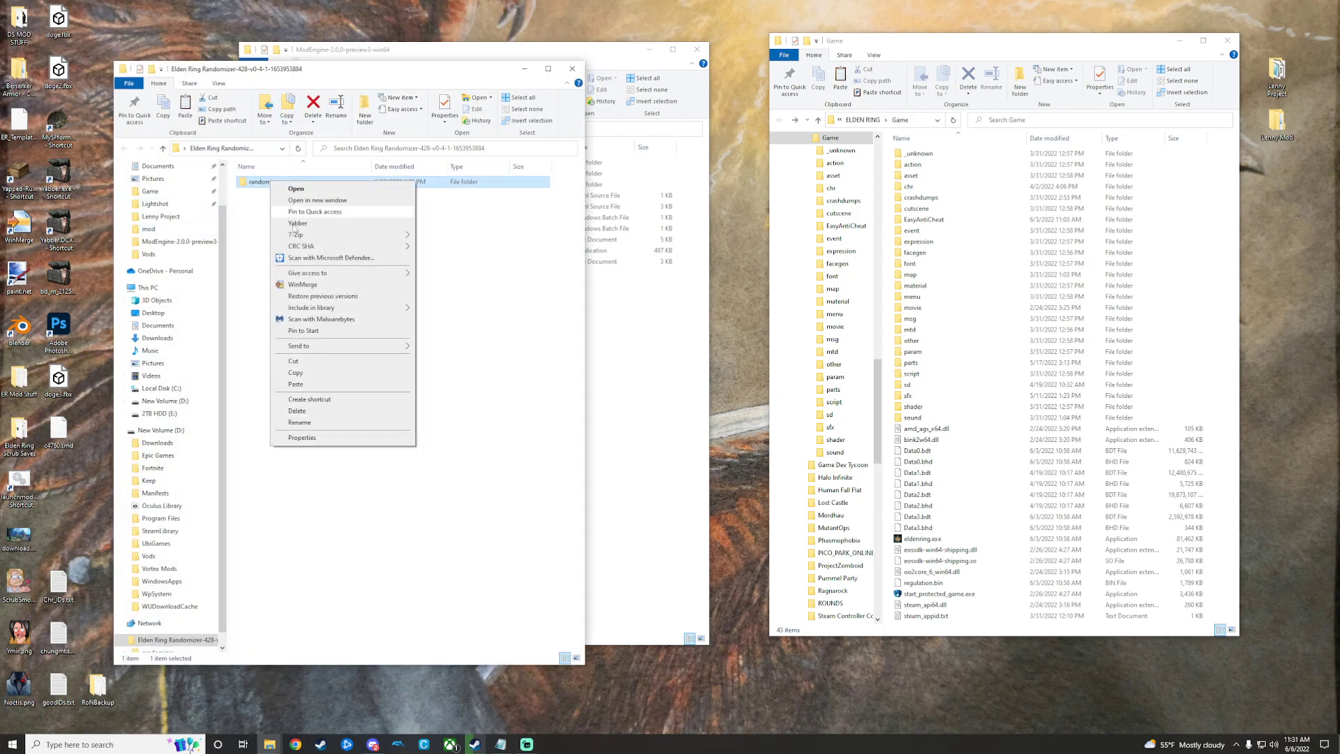
pyautogui.click(295, 372)
pyautogui.click(524, 68)
pyautogui.rightClick(450, 367)
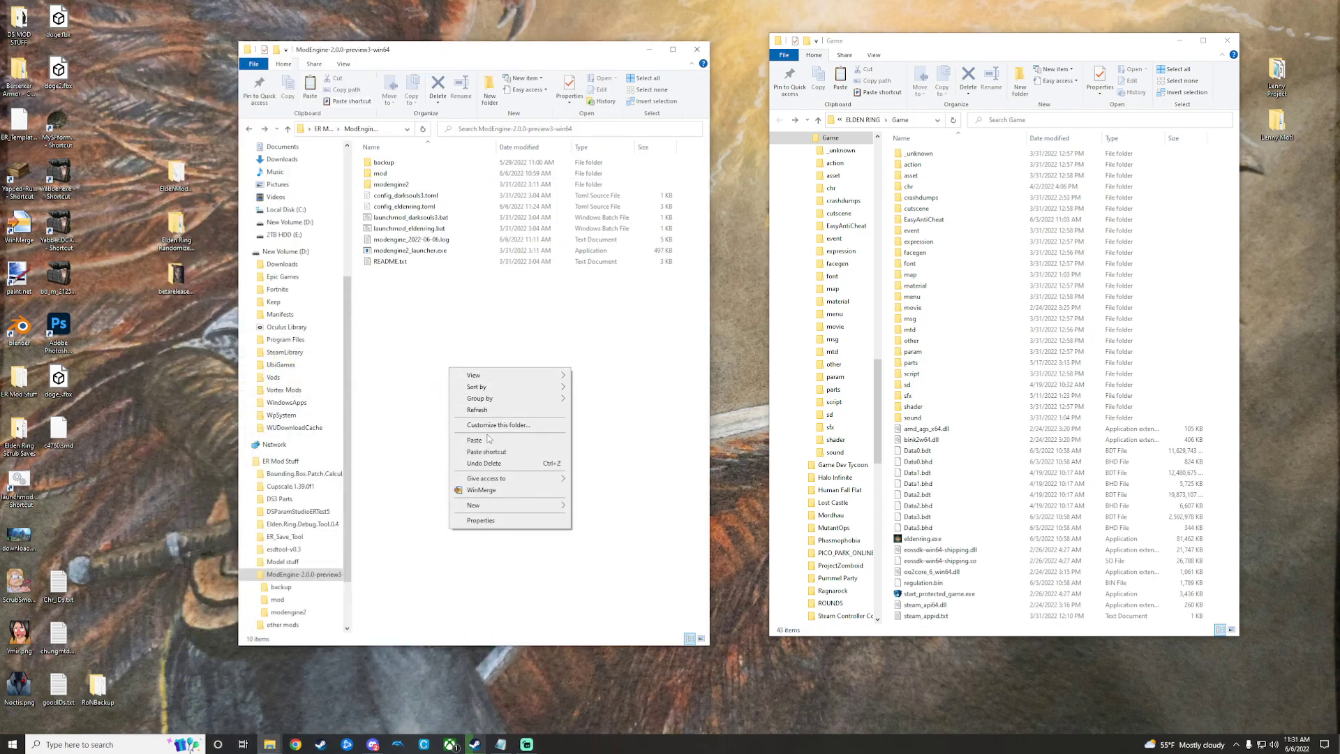
pyautogui.click(488, 440)
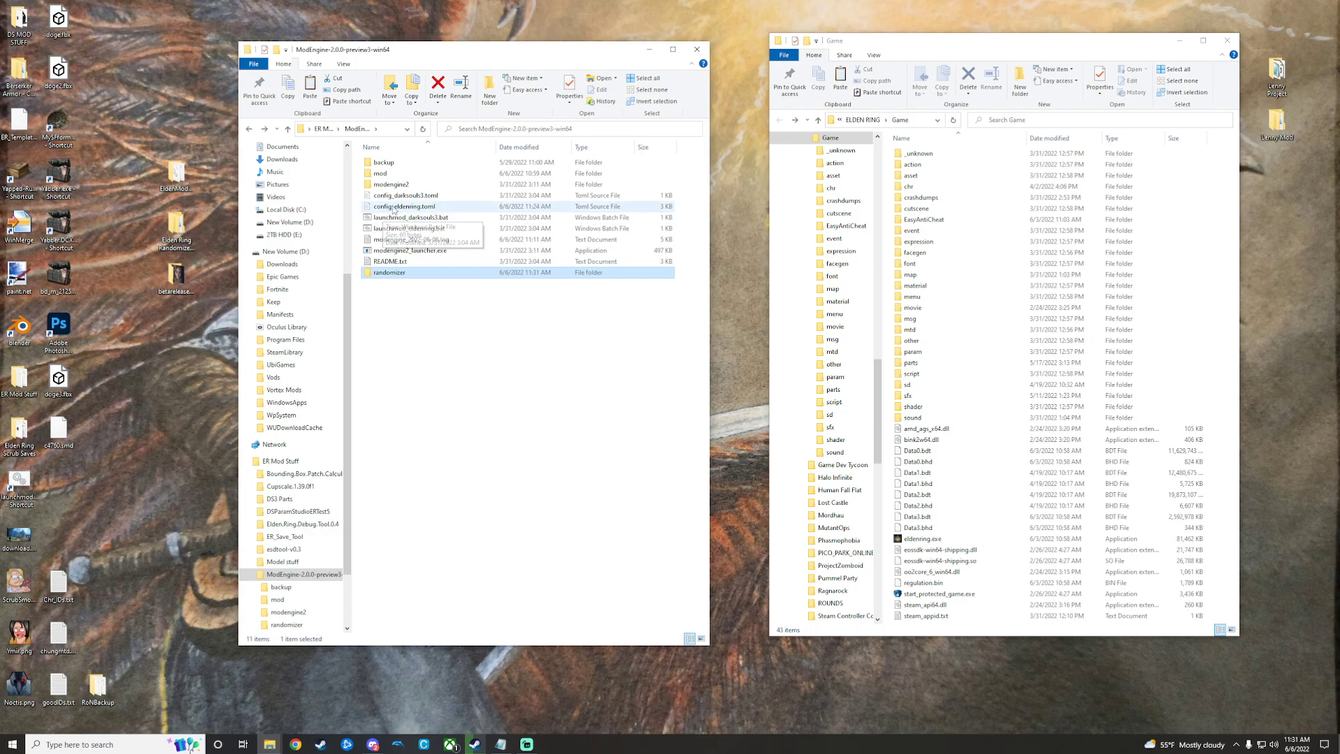
pyautogui.click(449, 207)
pyautogui.rightClick(450, 208)
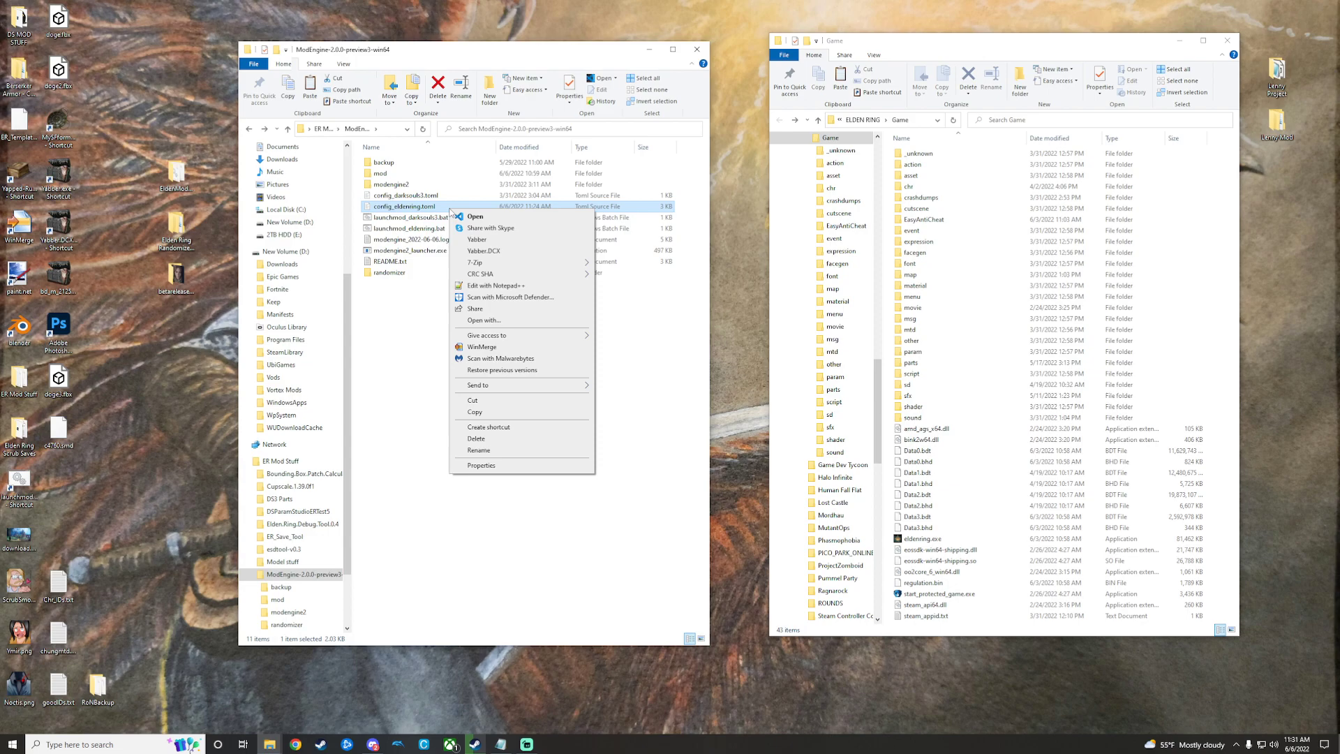
pyautogui.click(494, 286)
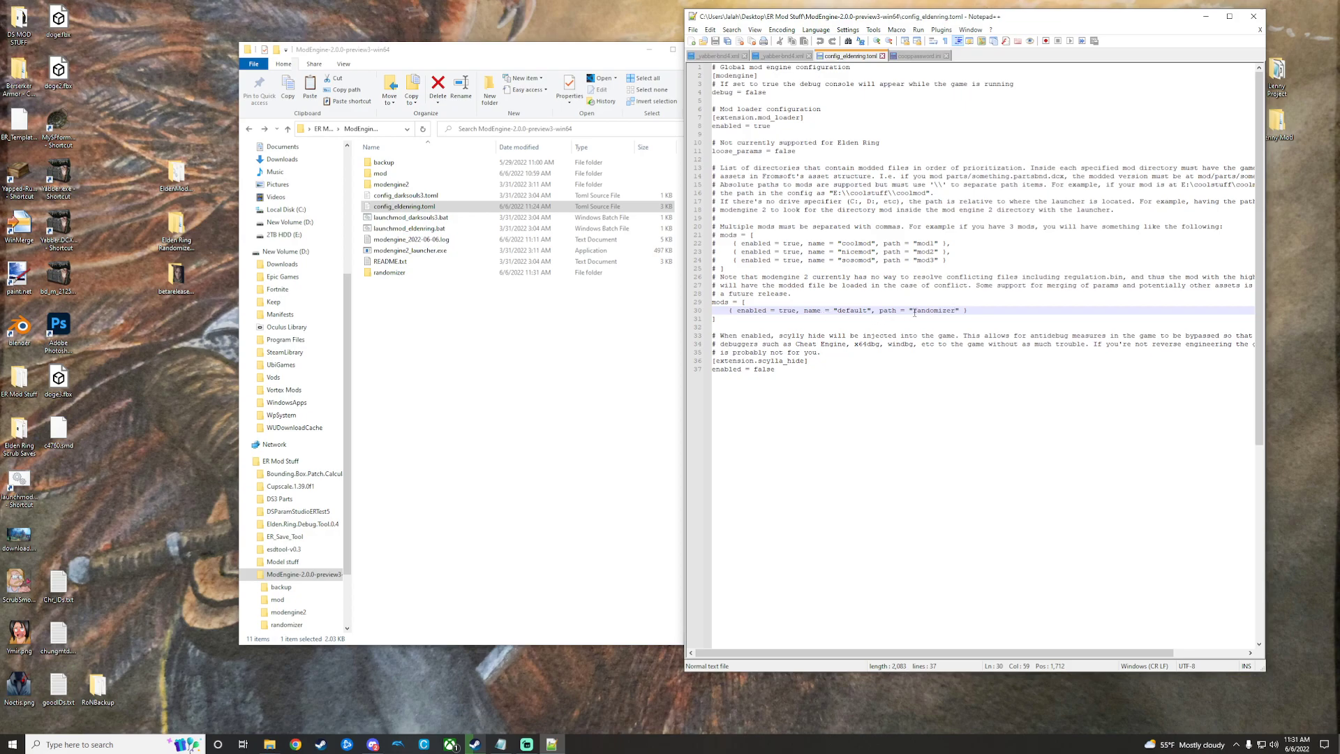
pyautogui.moveTo(914, 312); pyautogui.dragTo(957, 308)
pyautogui.click(693, 29)
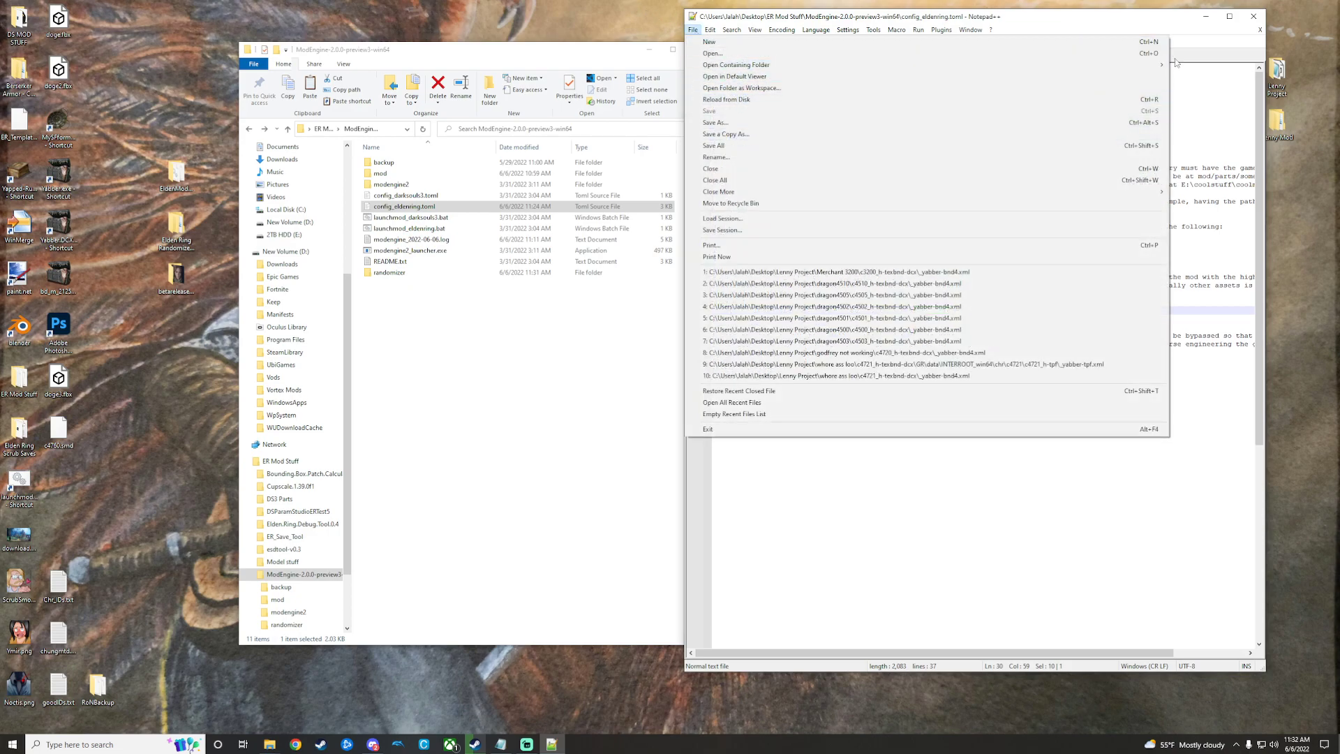
pyautogui.click(1254, 17)
pyautogui.click(1254, 16)
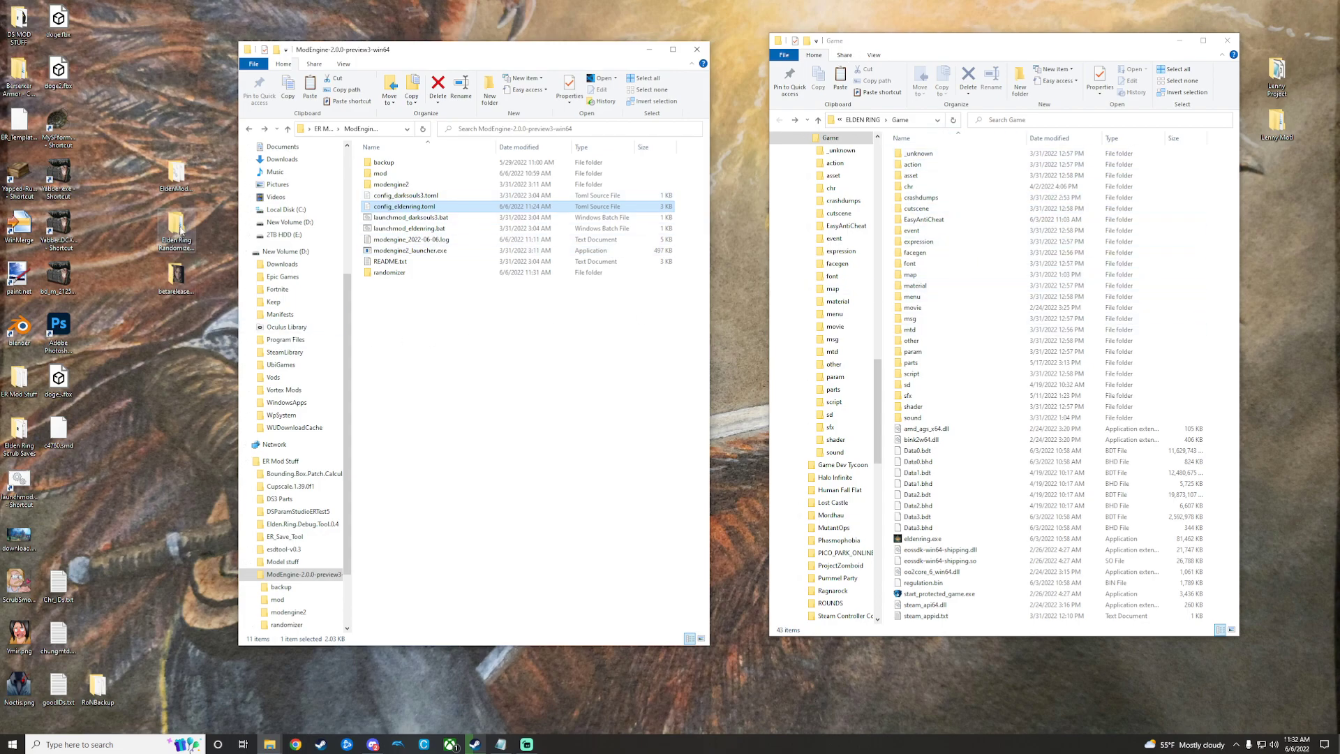
# Step: Copy mods, dinput8.dll and mod_loader_config.ini from Elden Mod Loader into the Game folder
pyautogui.click(183, 241)
pyautogui.doubleClick(176, 176)
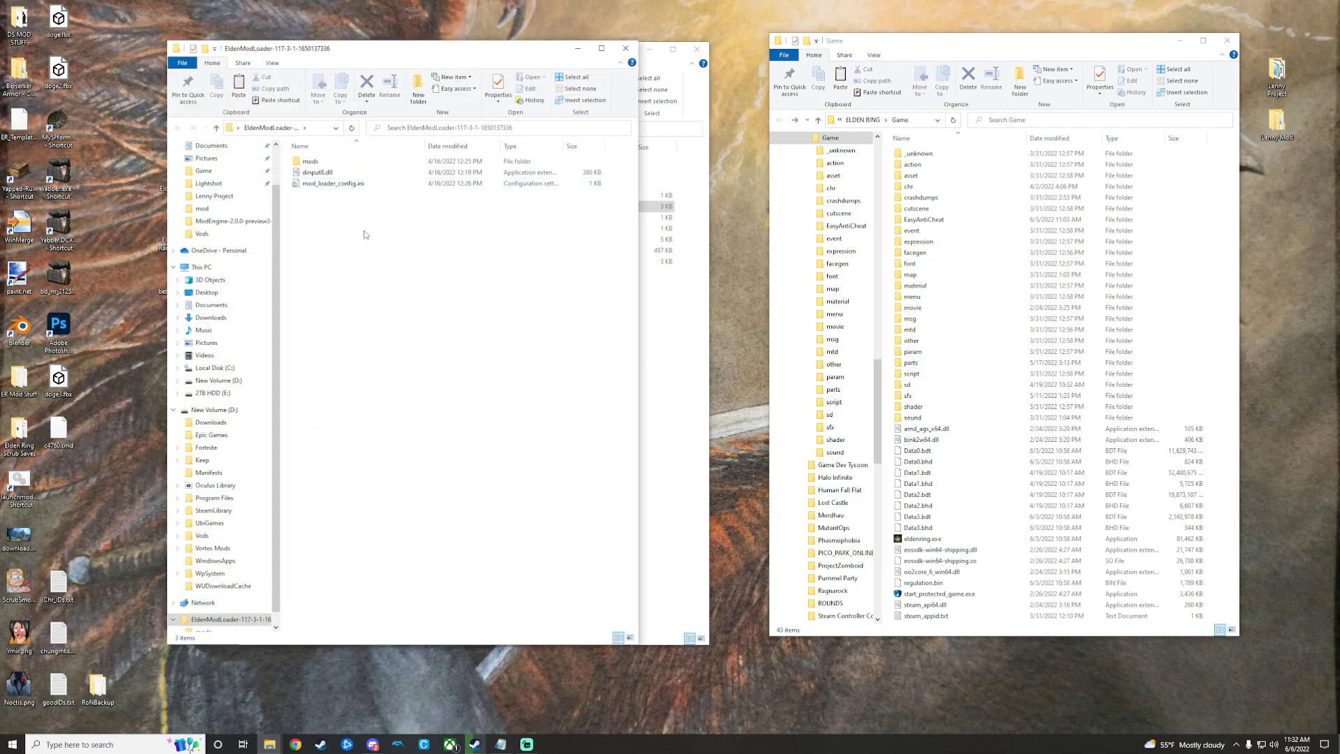
pyautogui.moveTo(369, 238); pyautogui.dragTo(330, 164)
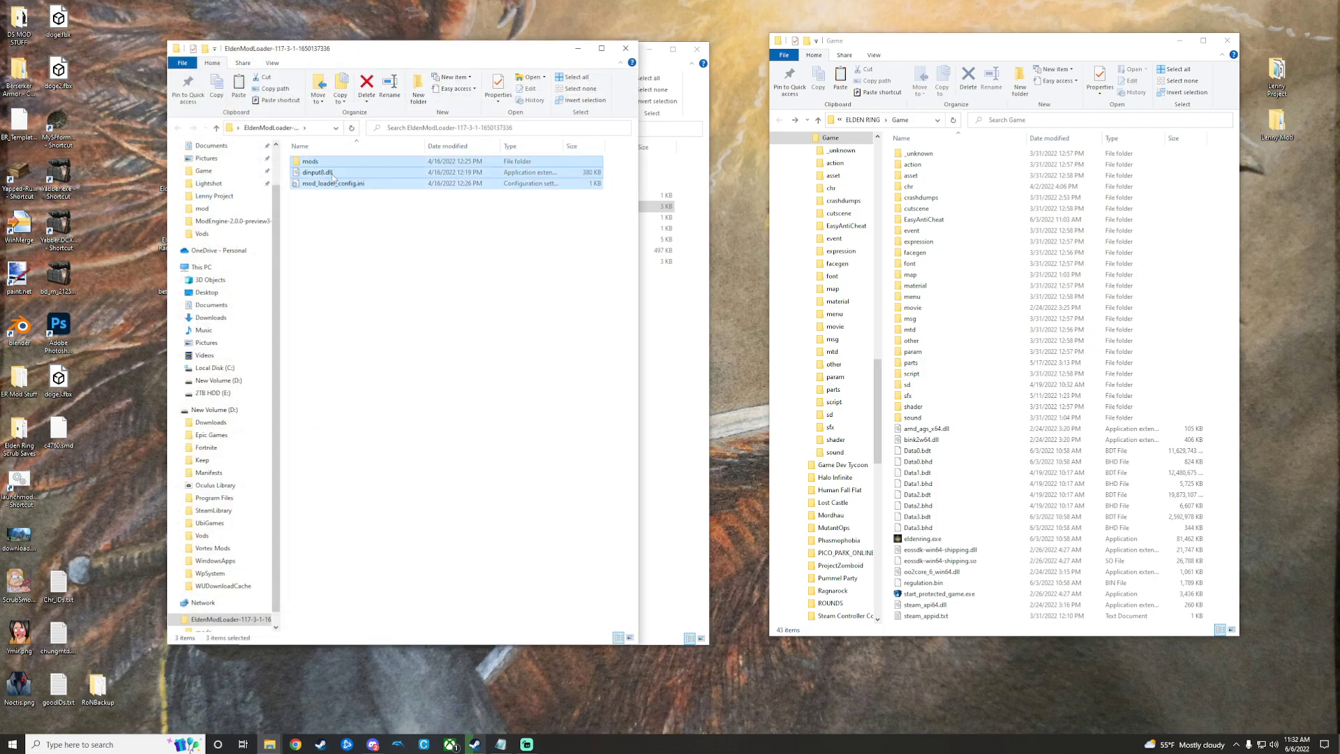
pyautogui.rightClick(334, 177)
pyautogui.click(362, 328)
pyautogui.click(625, 48)
pyautogui.rightClick(1216, 337)
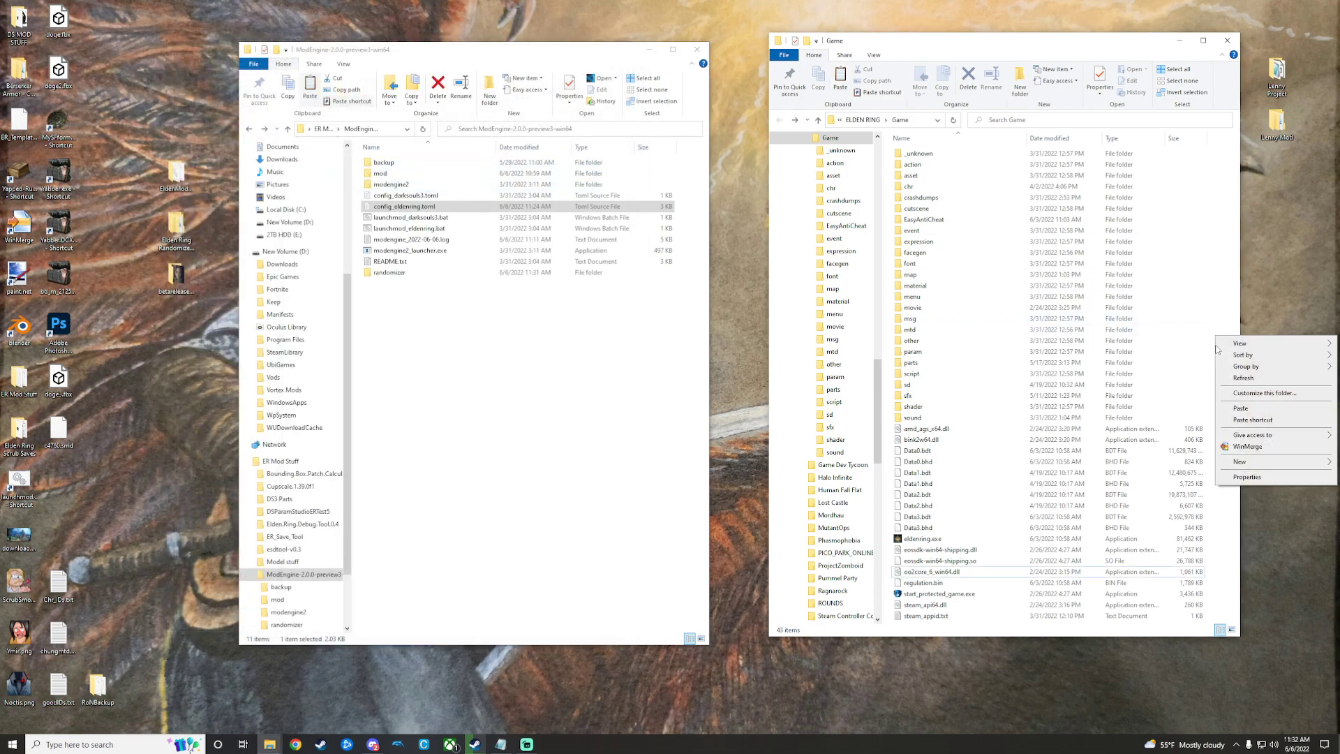
pyautogui.click(1241, 409)
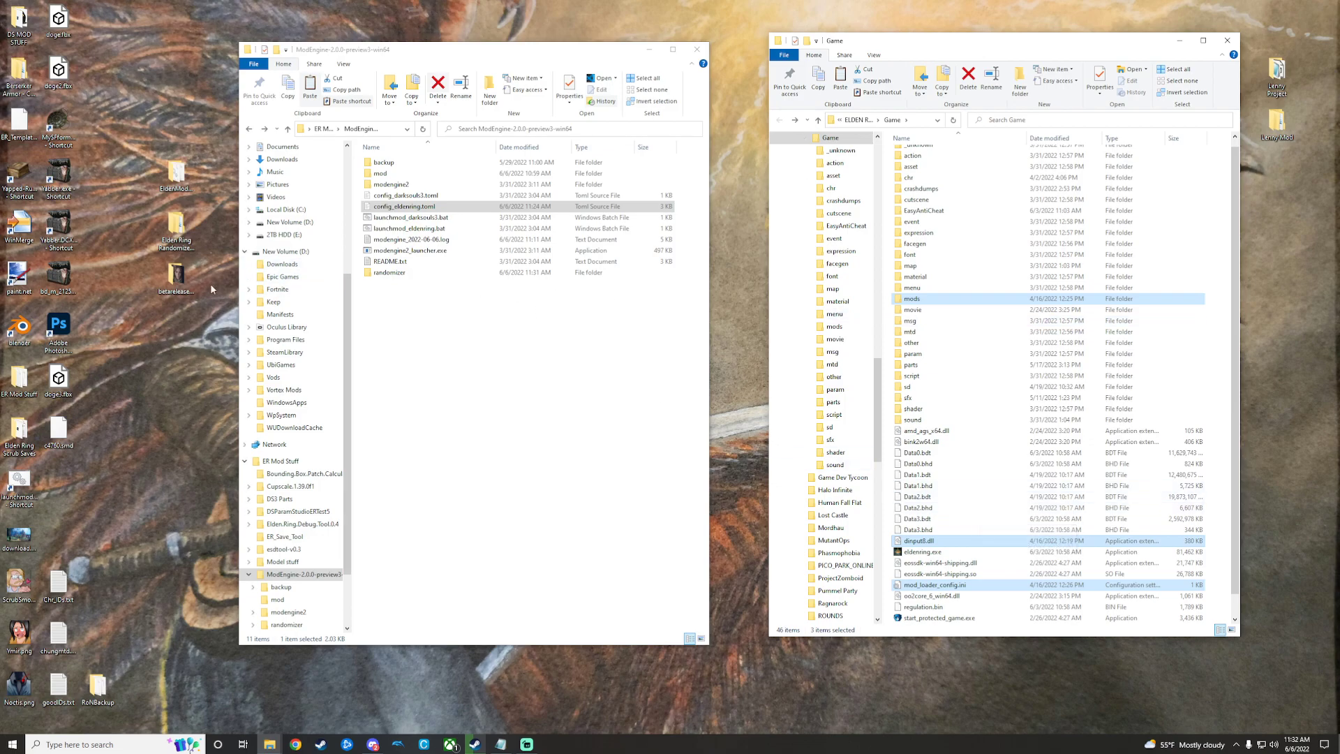
# Step: Copy the SeamlessCoop folder and launch_elden_ring_seamlesscoop.exe into the Game folder
pyautogui.doubleClick(176, 279)
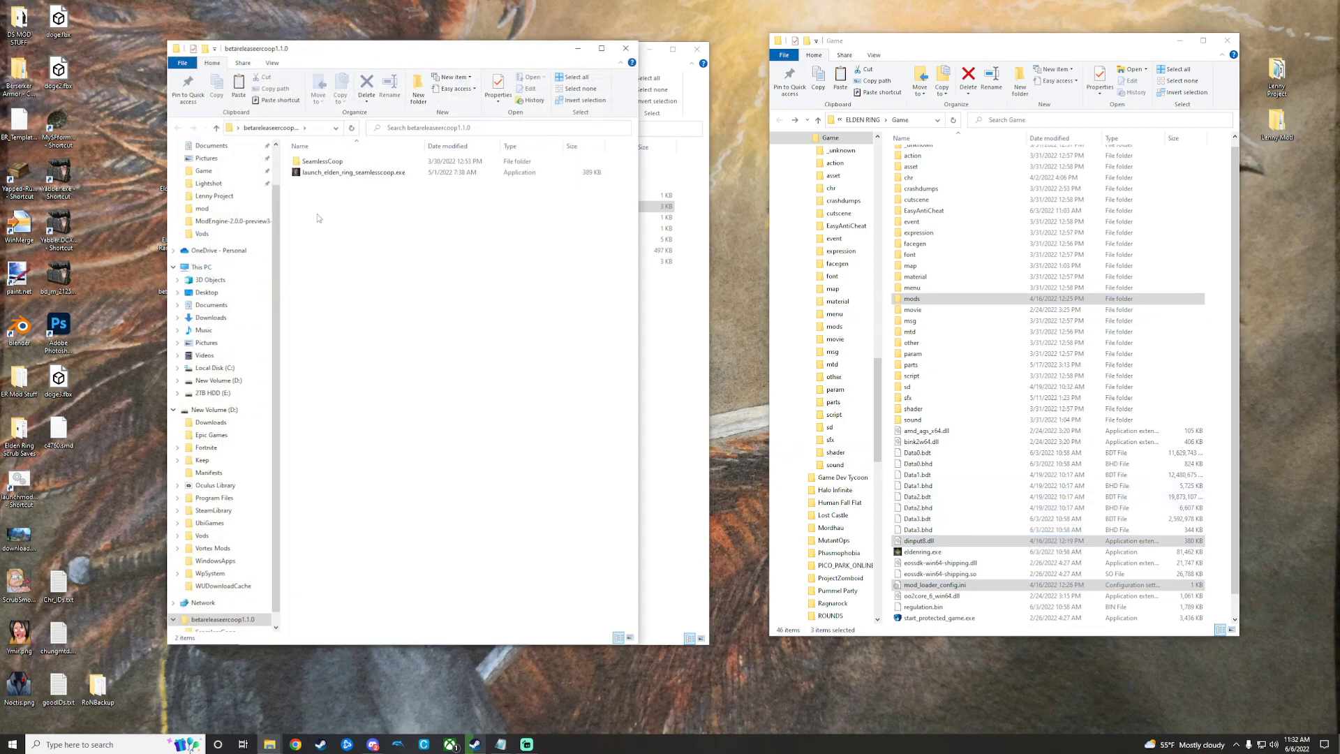
pyautogui.moveTo(361, 226); pyautogui.dragTo(323, 160)
pyautogui.rightClick(323, 163)
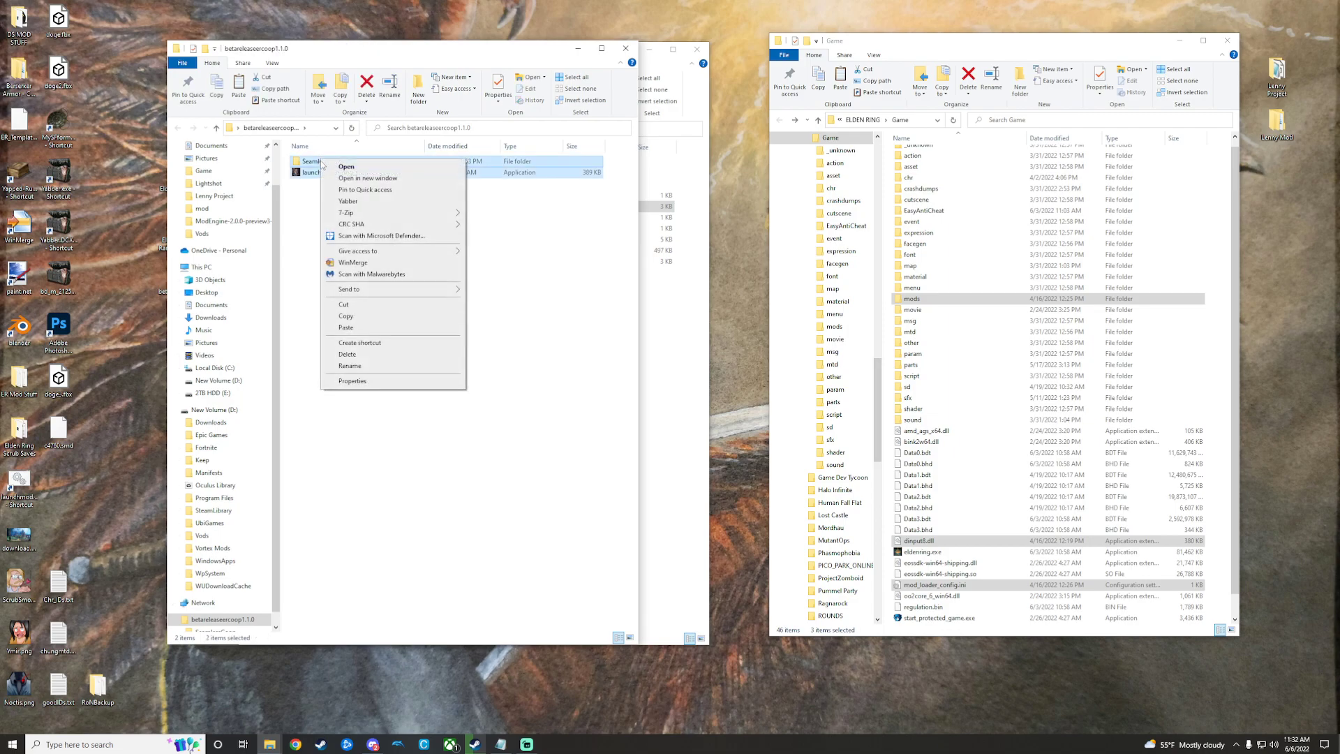
pyautogui.click(345, 315)
pyautogui.click(578, 48)
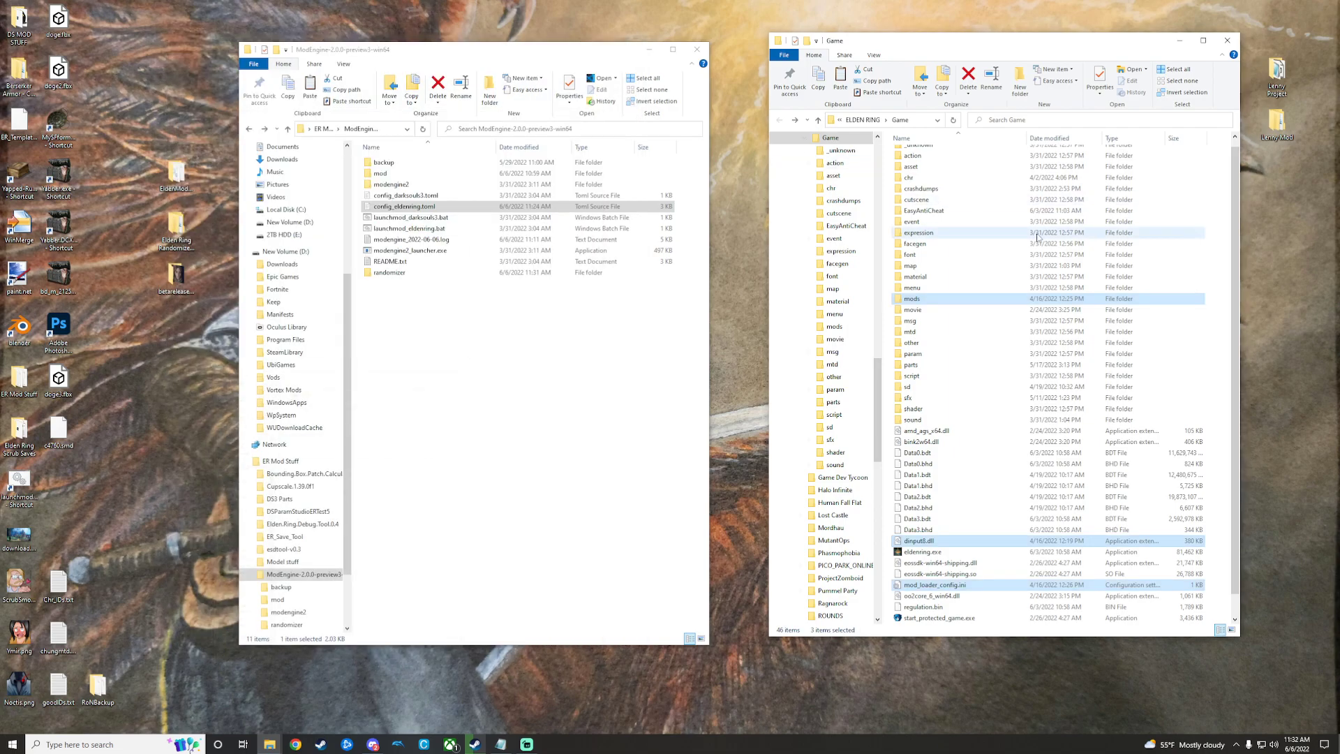
pyautogui.rightClick(1222, 316)
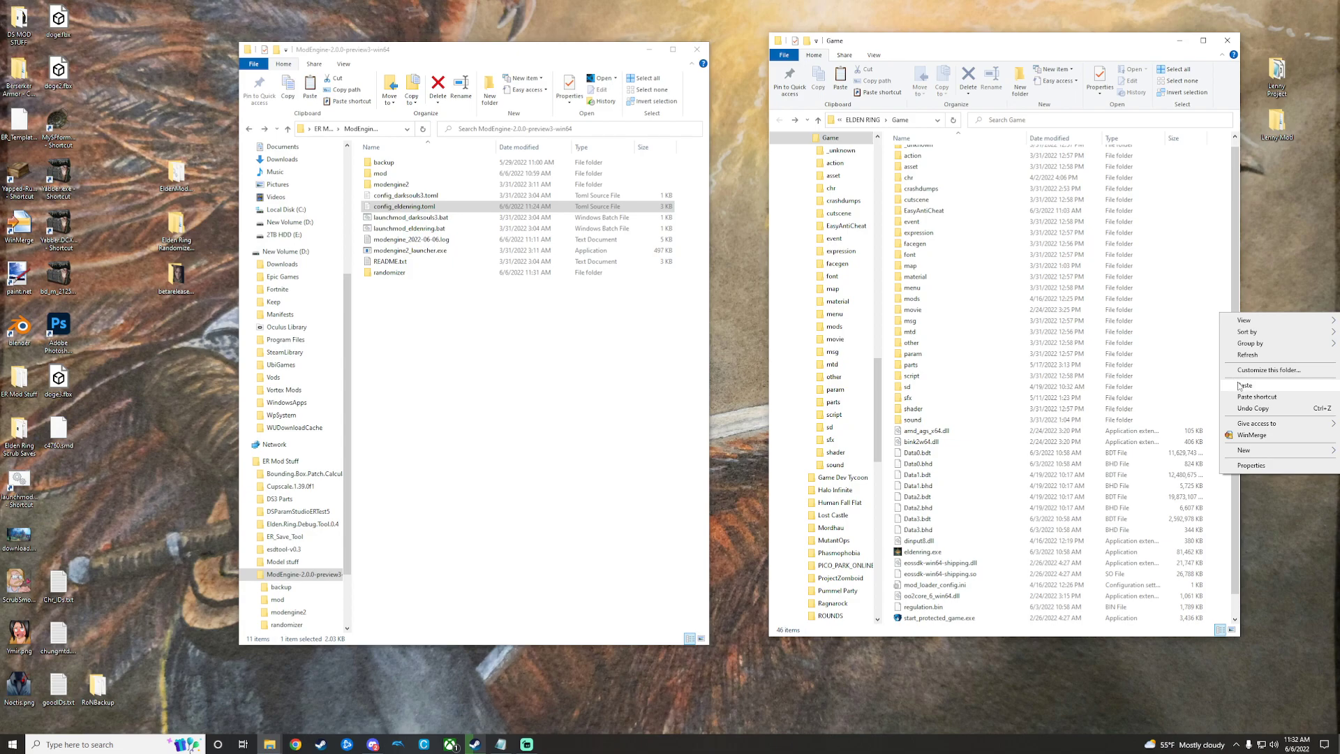
pyautogui.click(1240, 385)
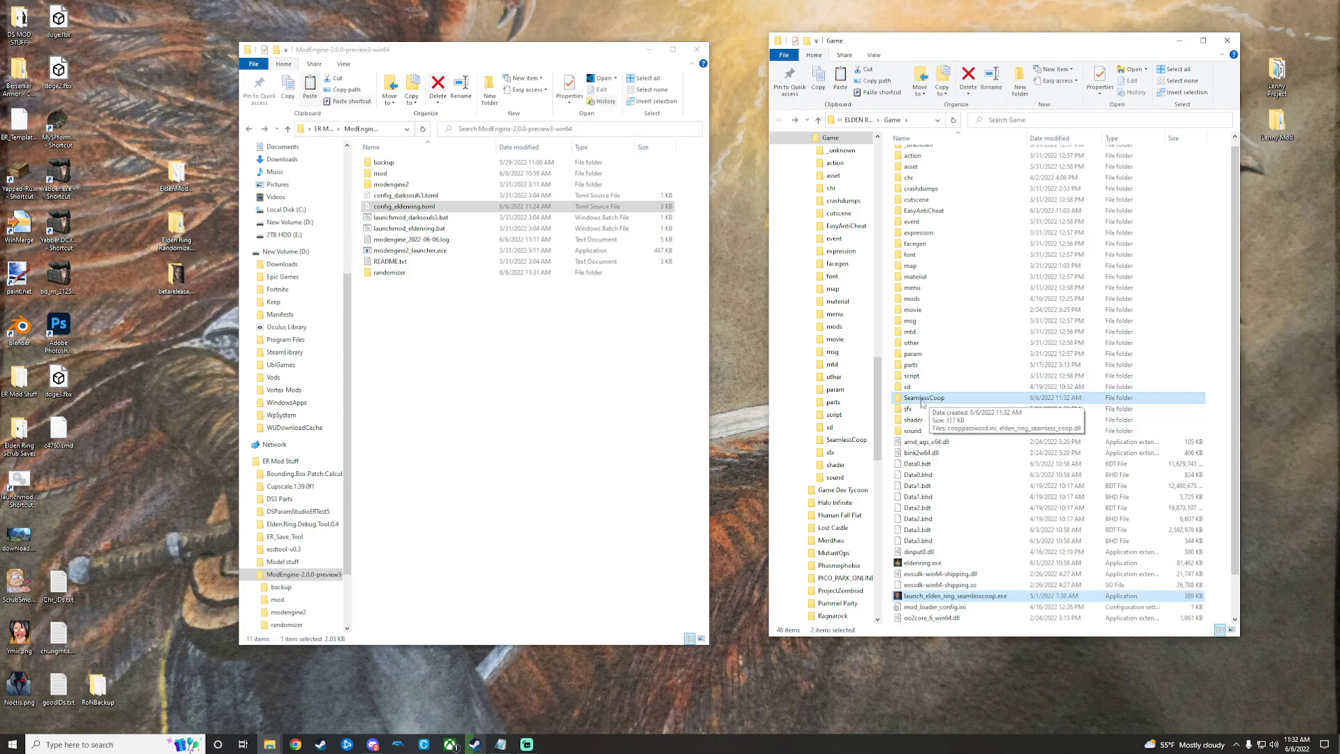
# Step: Copy elden_ring_seamless_coop.dll from SeamlessCoop into the game's mods folder
pyautogui.doubleClick(921, 397)
pyautogui.click(939, 165)
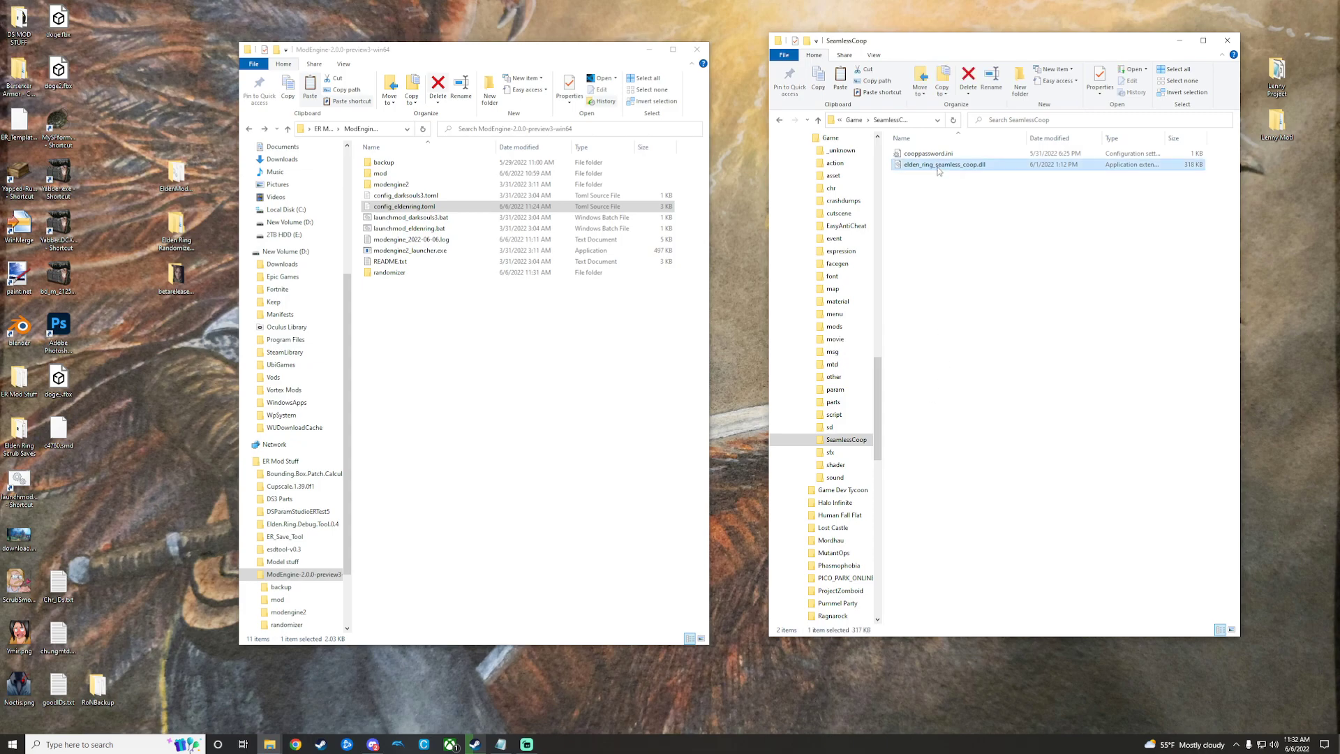
pyautogui.rightClick(940, 167)
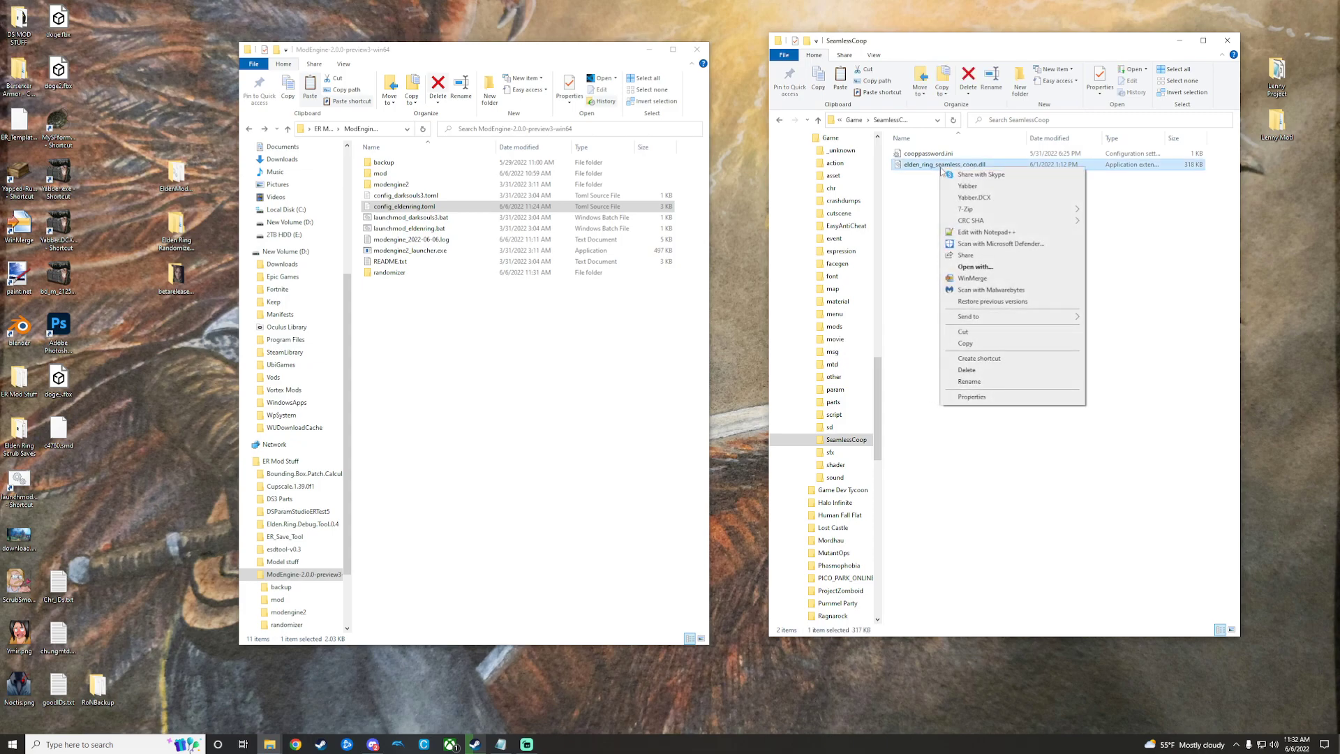
pyautogui.click(966, 344)
pyautogui.click(780, 122)
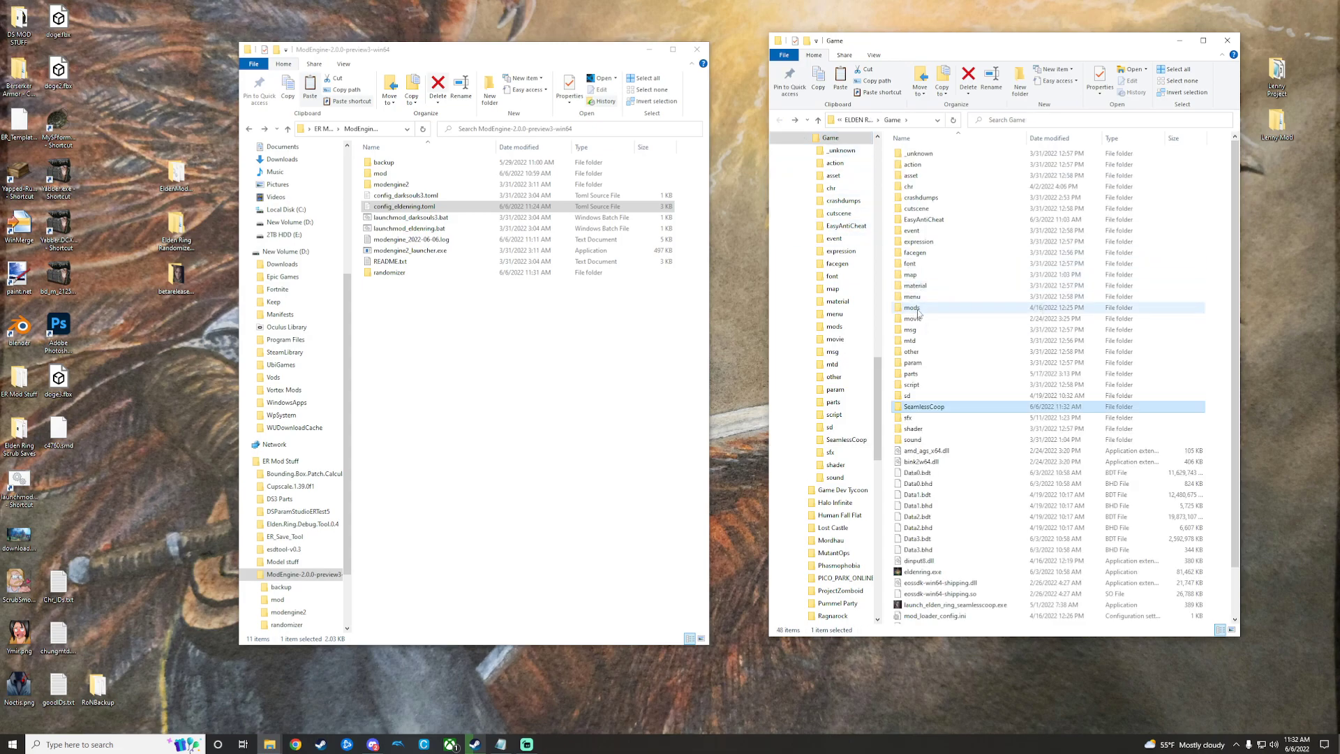
pyautogui.doubleClick(912, 307)
pyautogui.rightClick(930, 267)
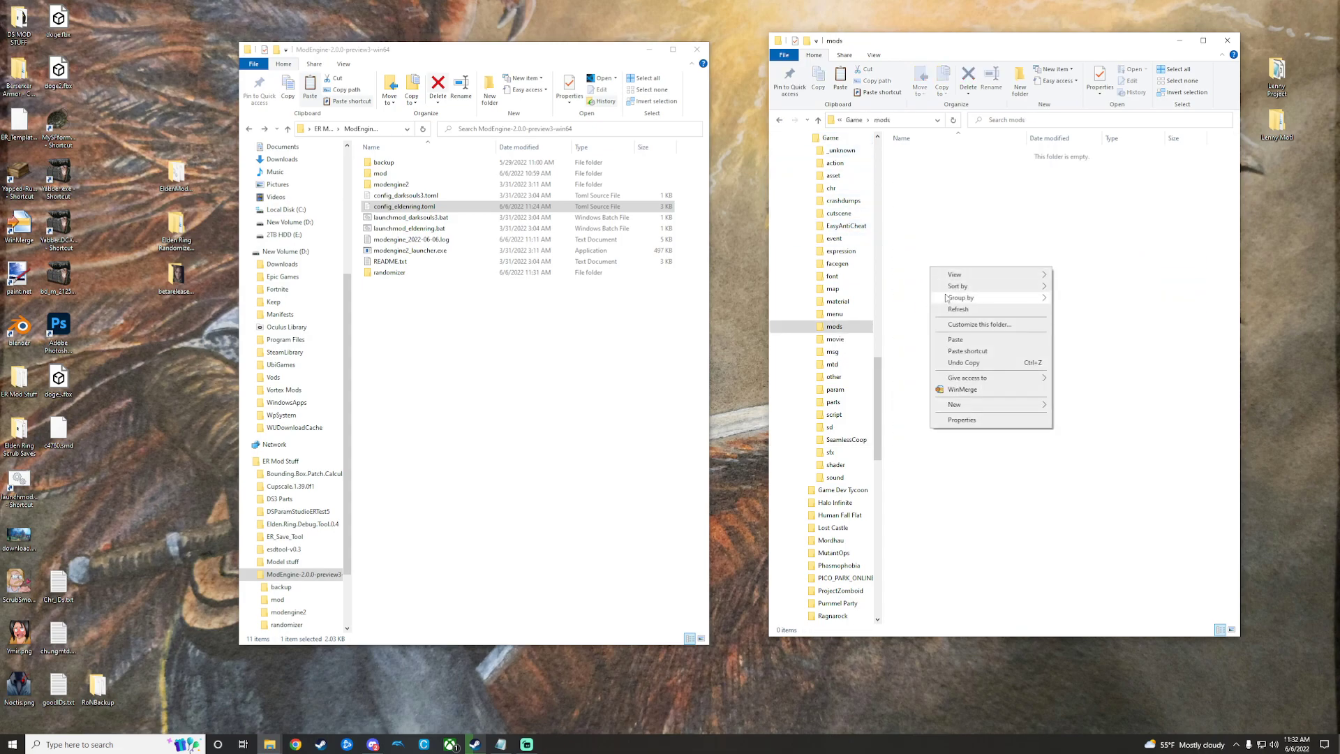
pyautogui.click(971, 340)
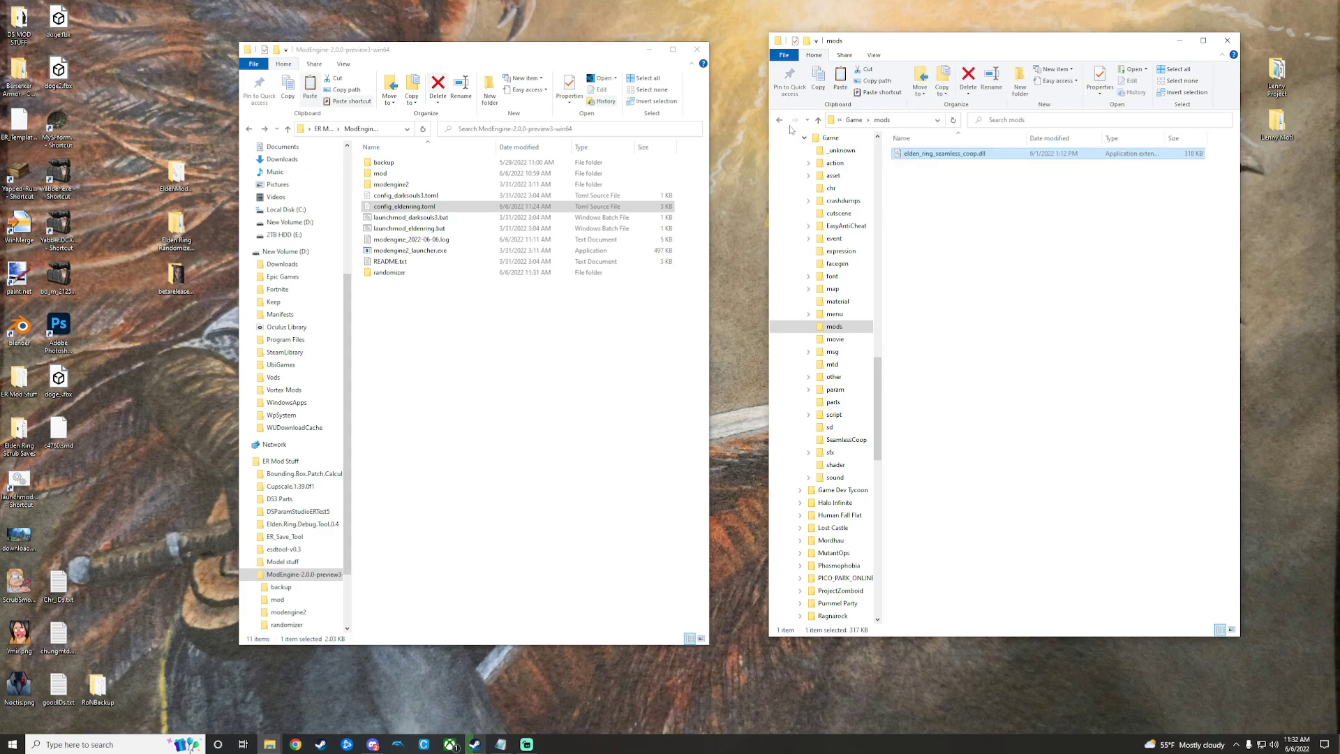
# Step: Delete the leftover elden_ring_seamless_coop.dll from SeamlessCoop and return to the Game folder
pyautogui.click(779, 120)
pyautogui.doubleClick(934, 409)
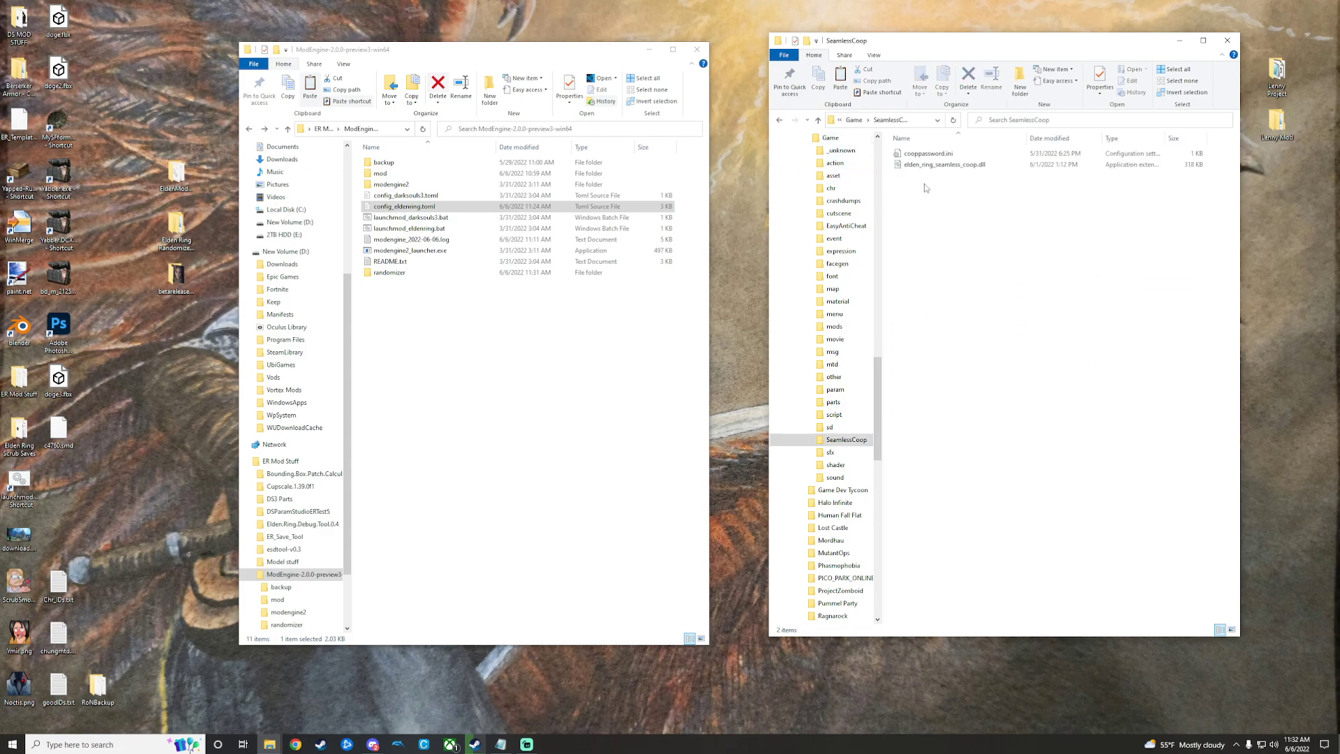
pyautogui.rightClick(933, 167)
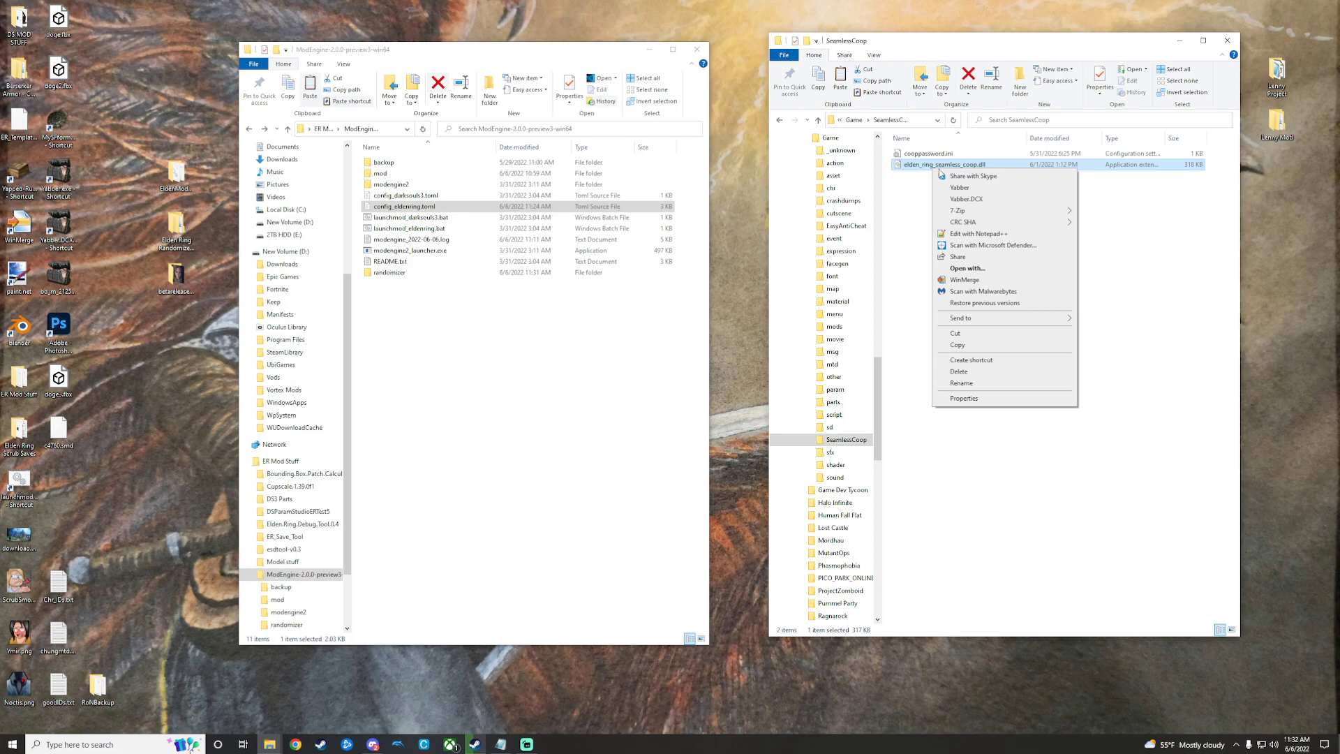
pyautogui.click(958, 371)
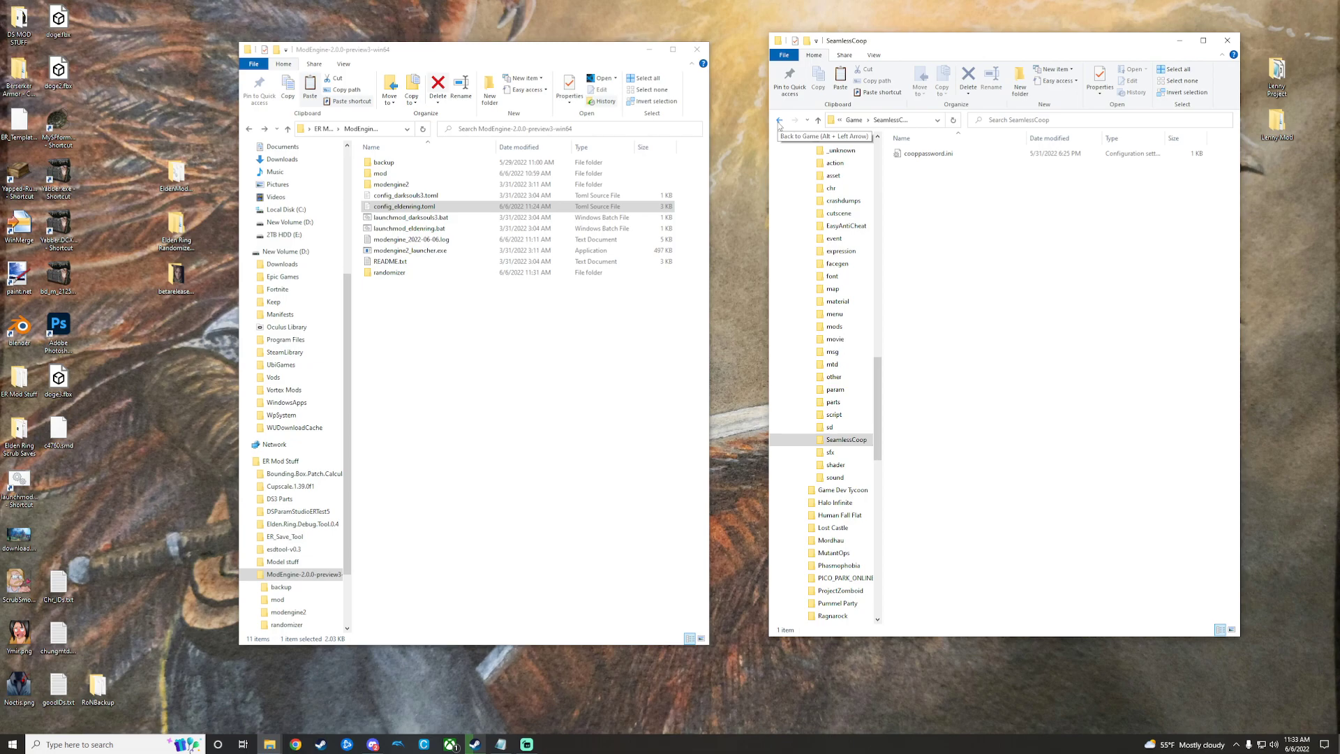
pyautogui.click(779, 121)
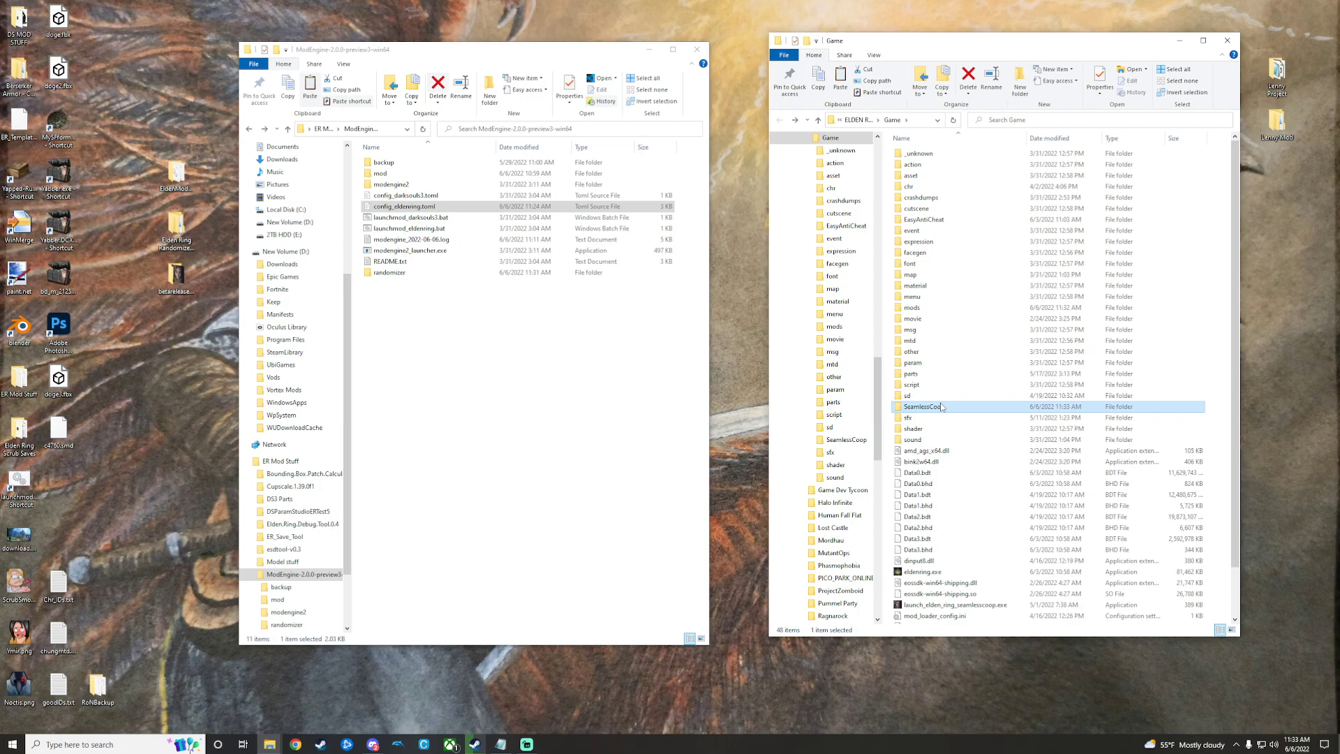
# Step: Open SeamlessCoop's cooppassword.ini in Notepad++ and select the password value on line 7
pyautogui.doubleClick(917, 409)
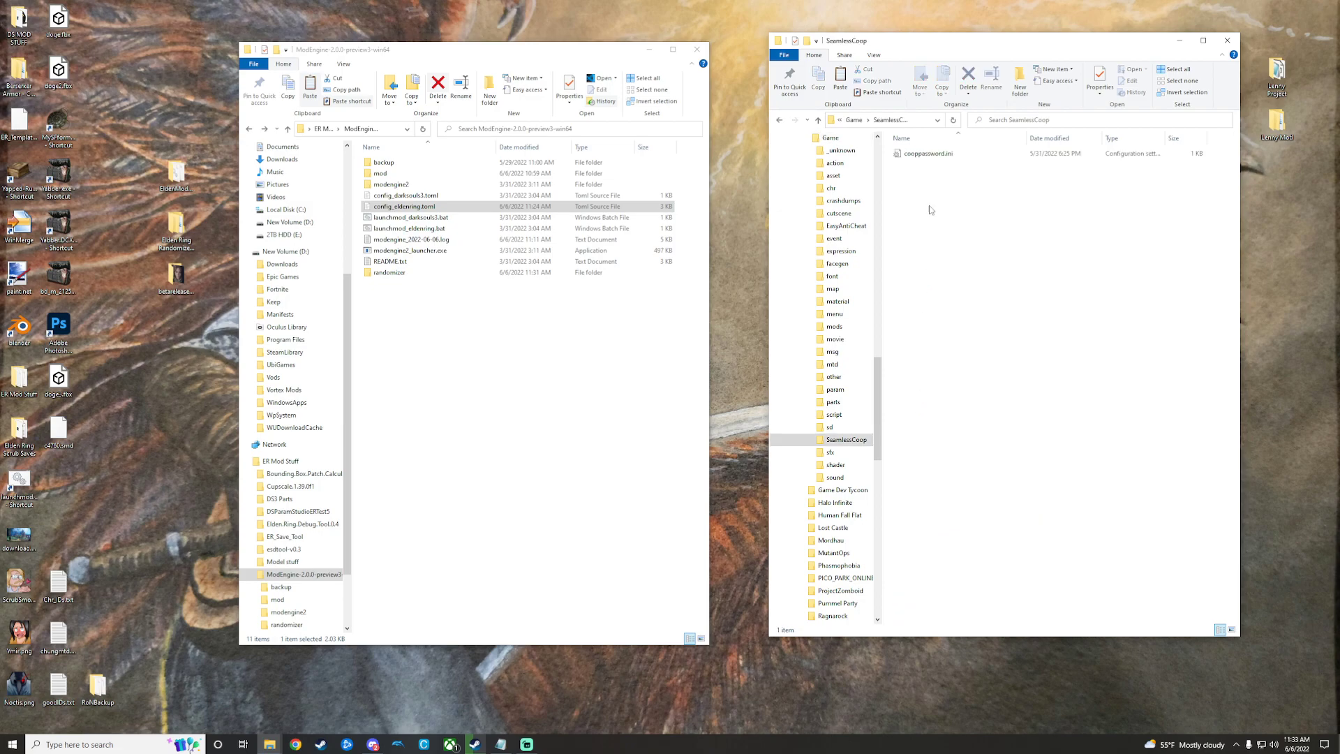
pyautogui.click(928, 155)
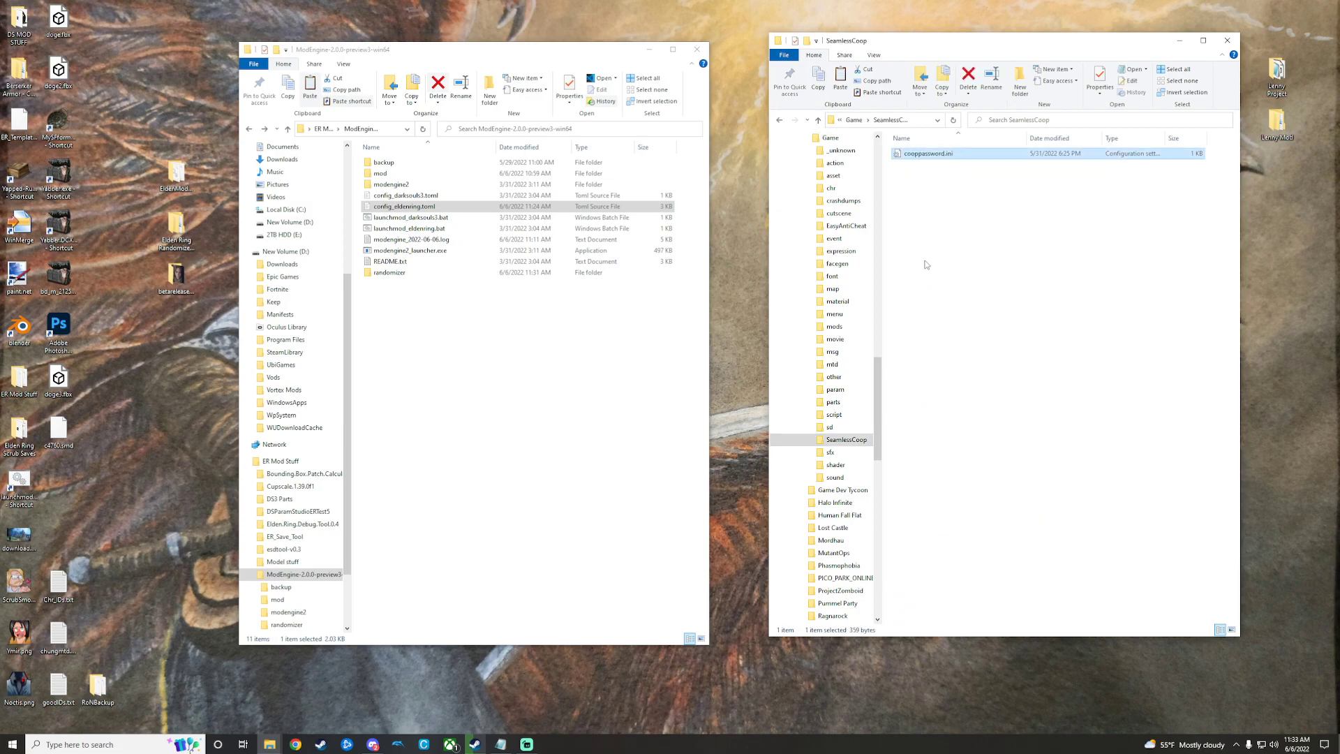
pyautogui.rightClick(932, 155)
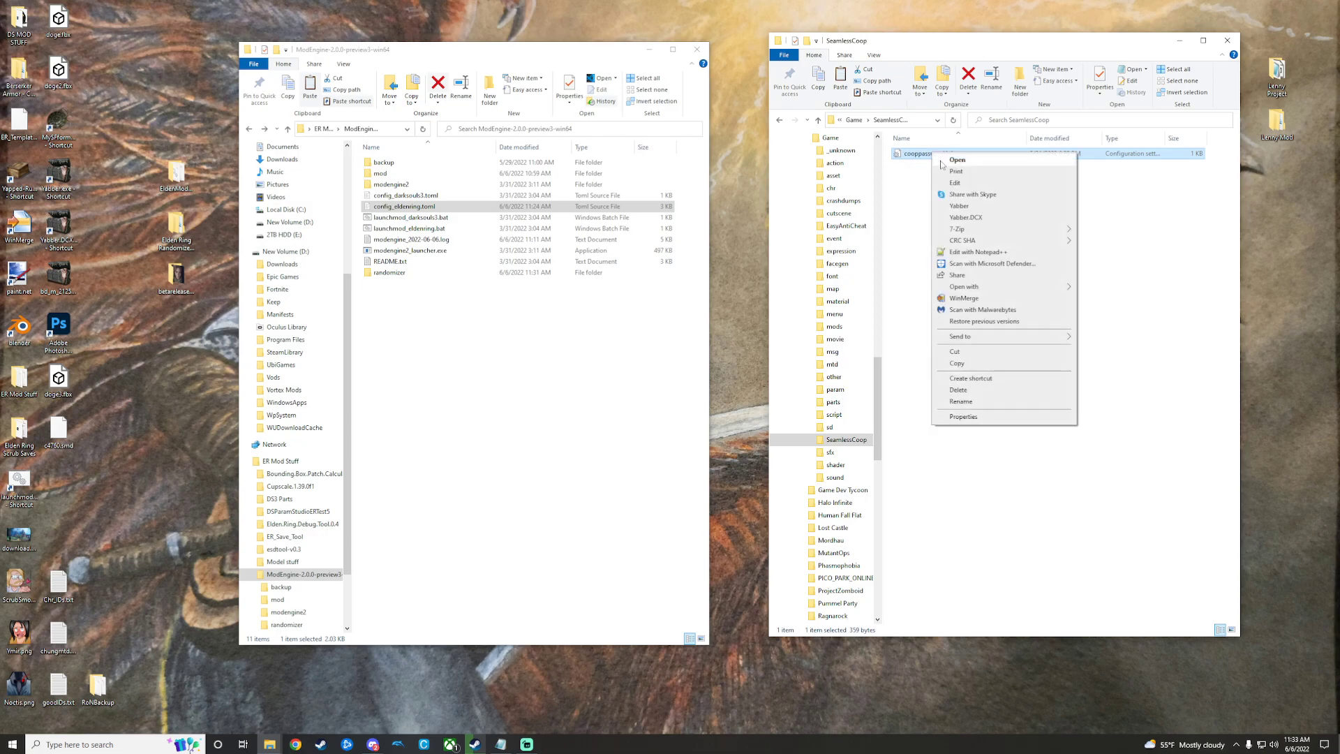
pyautogui.click(957, 249)
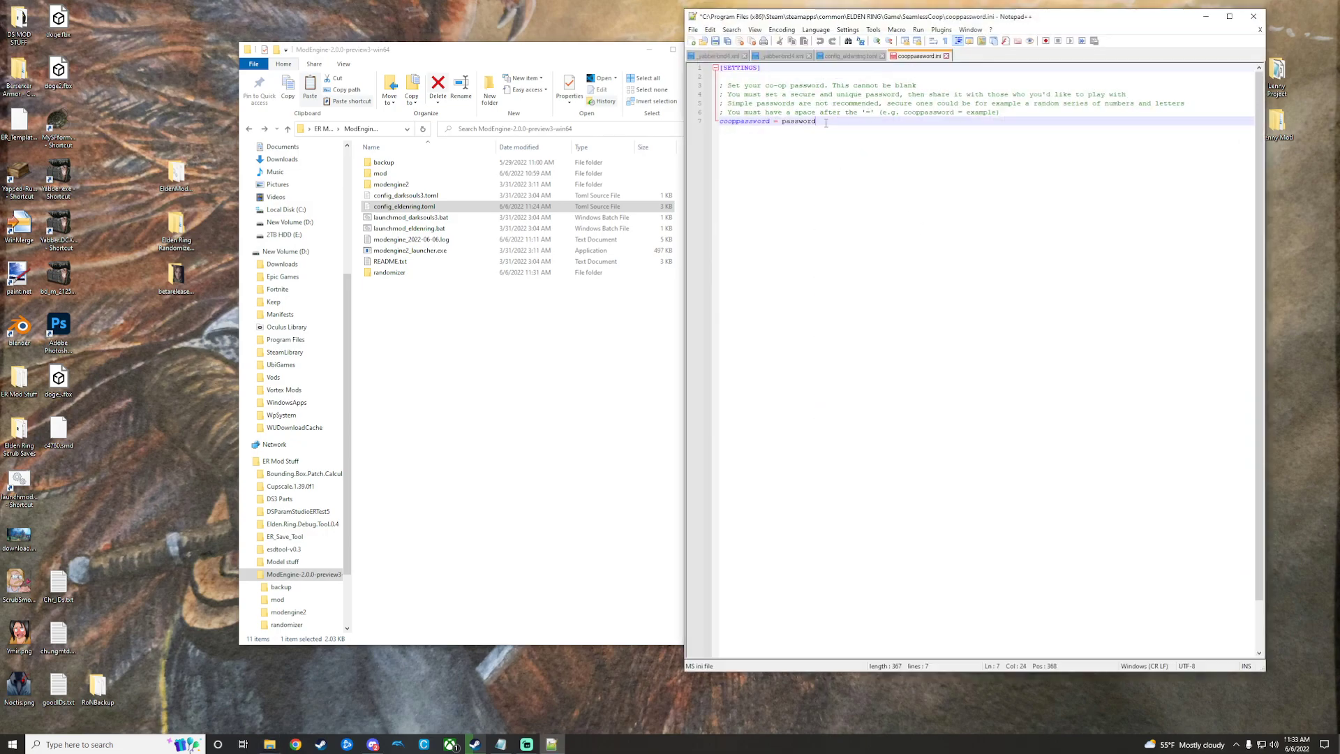
pyautogui.moveTo(828, 121); pyautogui.dragTo(782, 121)
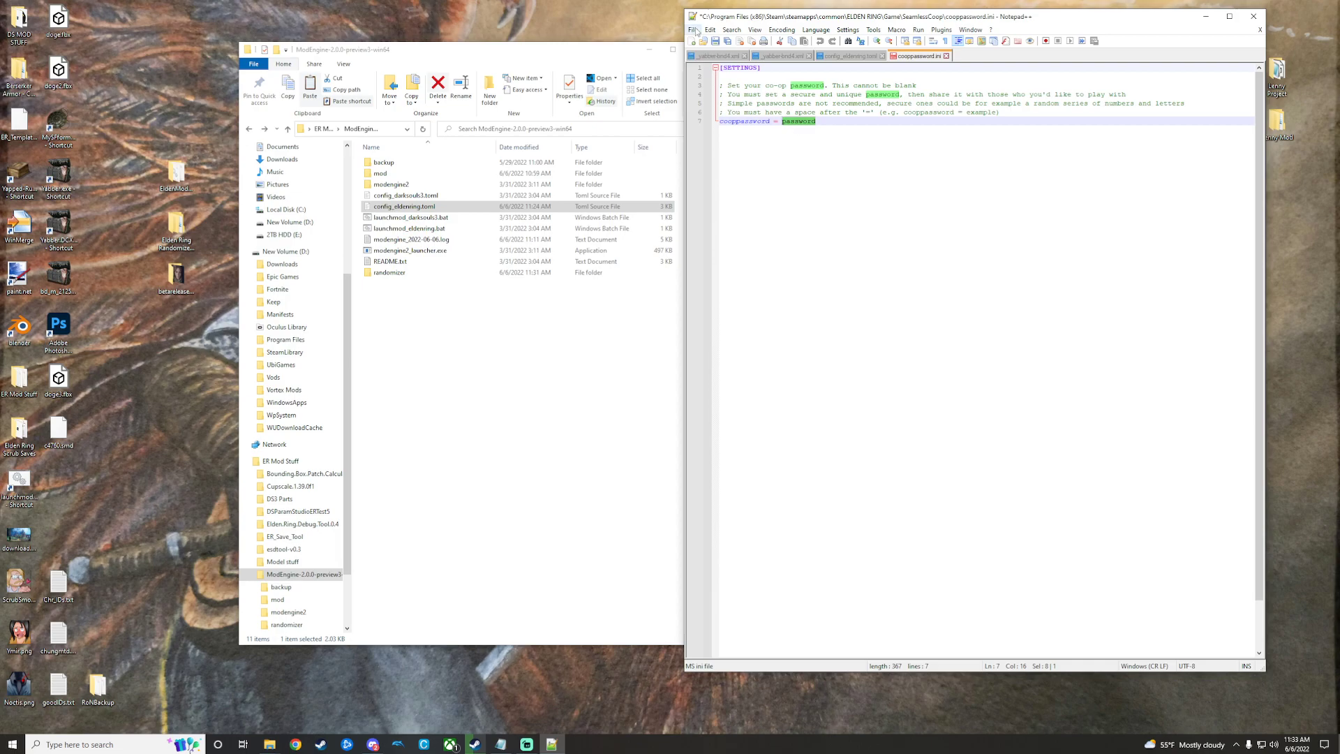
# Step: Close Notepad++ and launch EldenRingRandomizer.exe from the ModEngine randomizer folder
pyautogui.click(1253, 16)
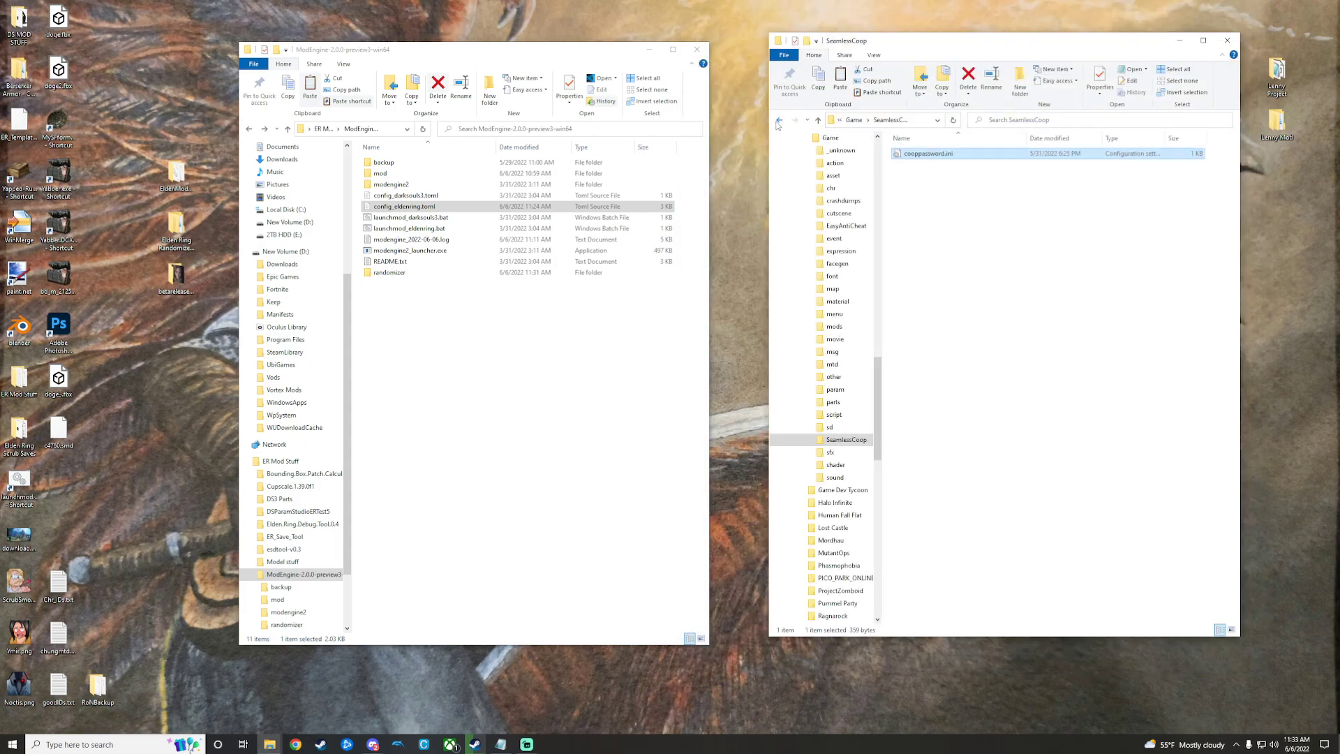
pyautogui.click(778, 120)
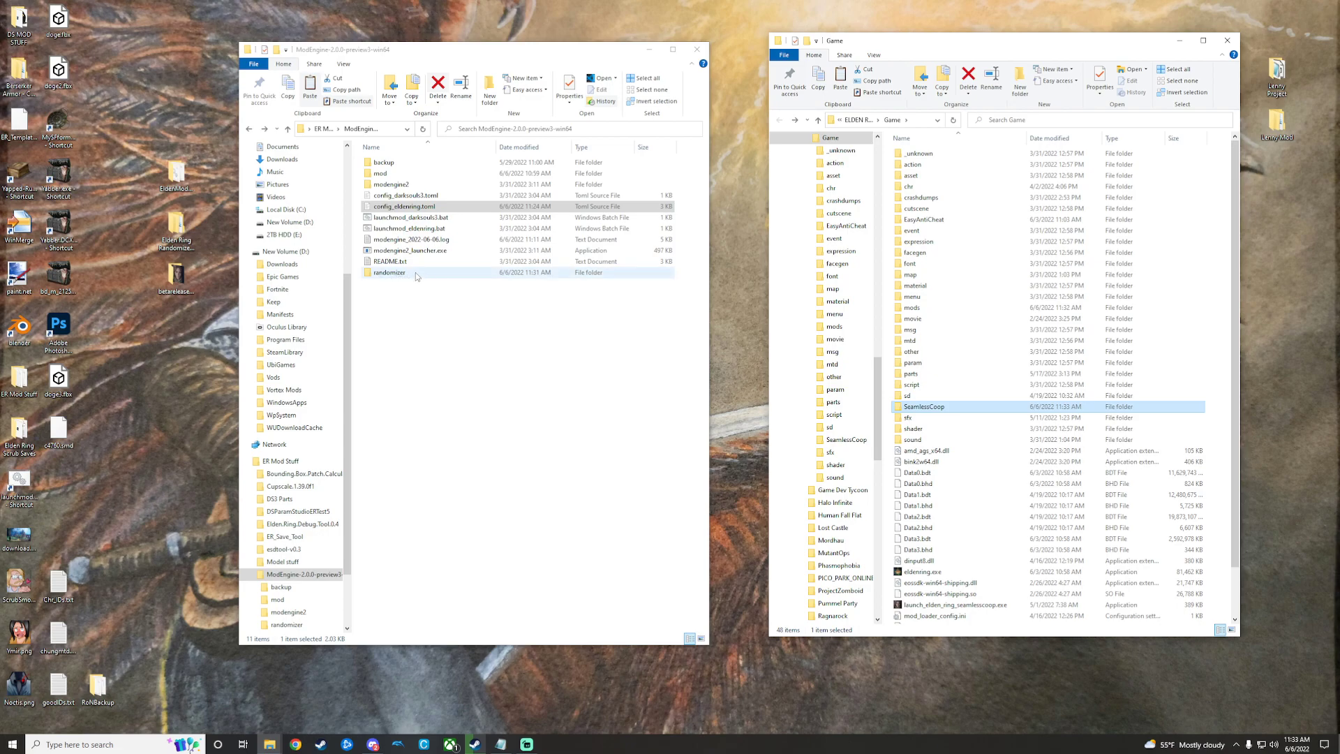
pyautogui.doubleClick(422, 272)
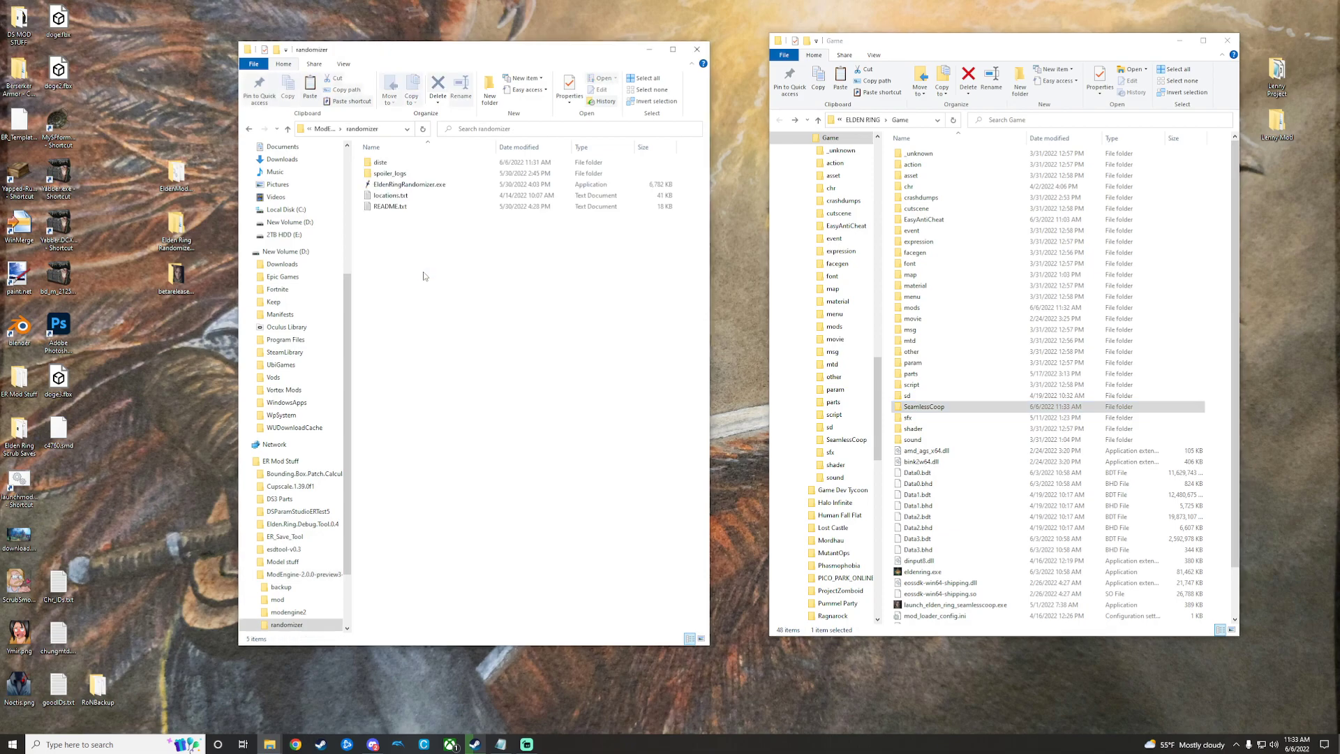
pyautogui.doubleClick(460, 187)
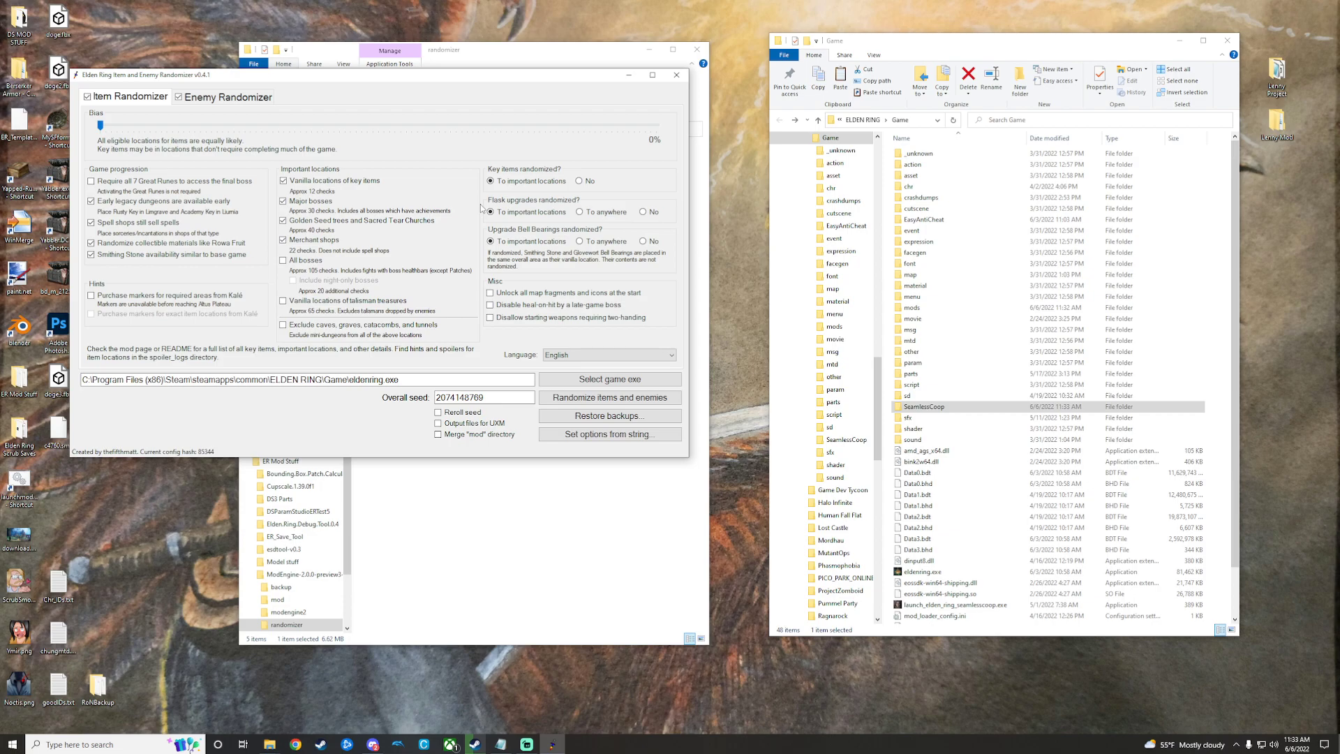
pyautogui.doubleClick(477, 397)
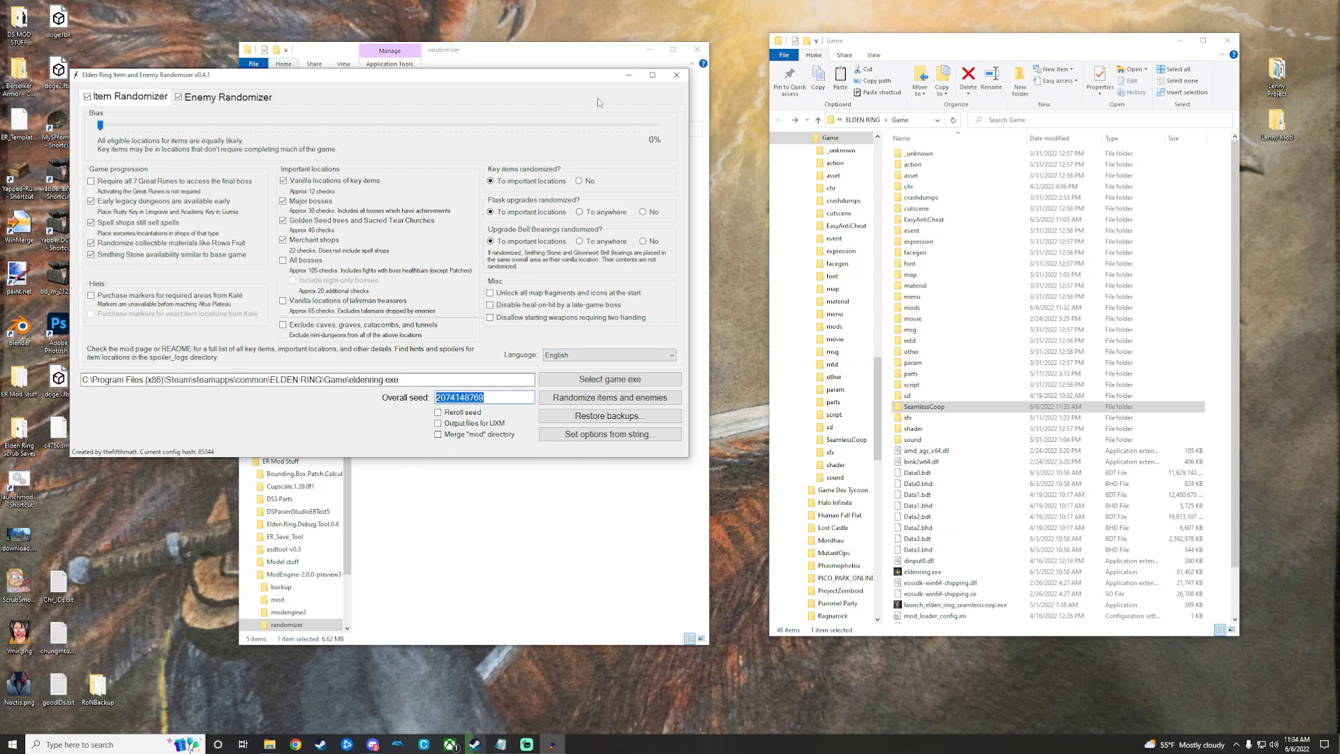
# Step: Close the randomizer and return the left window to ModEngine-2.0.0-preview3-win64
pyautogui.click(685, 74)
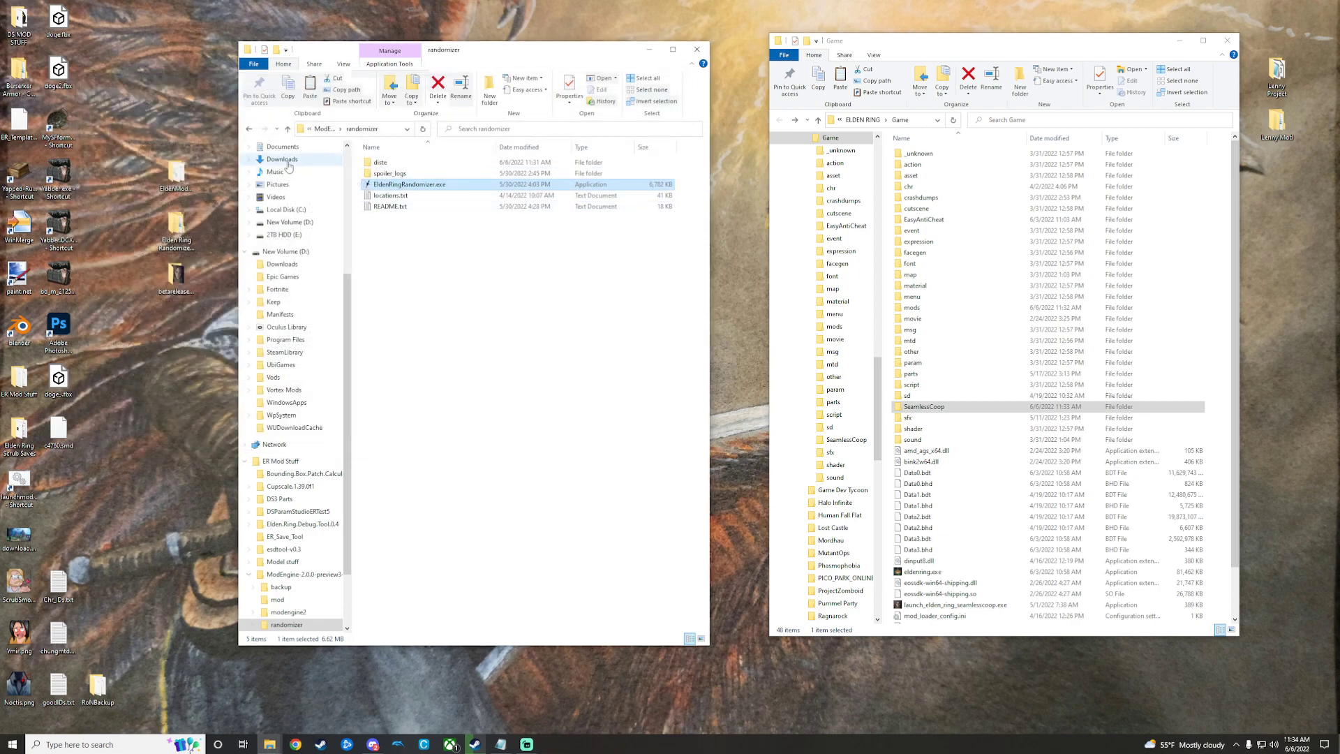
pyautogui.click(248, 129)
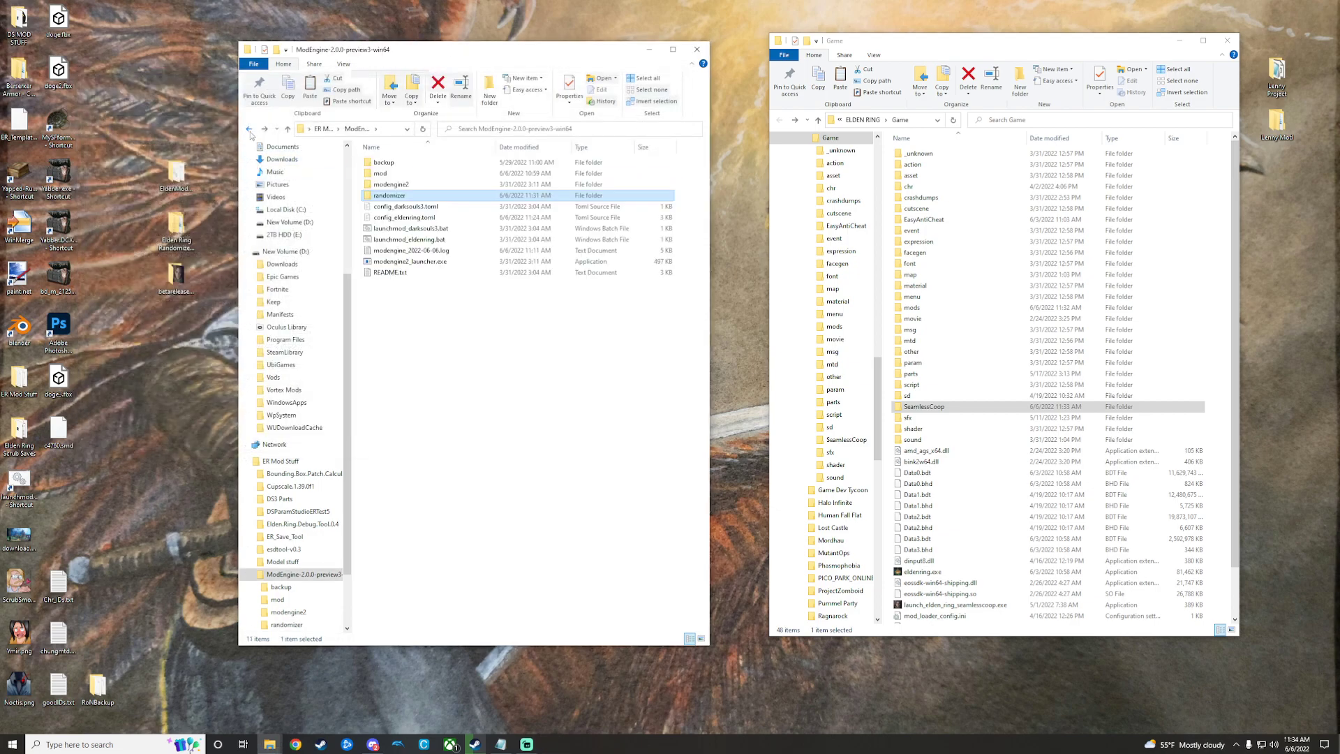